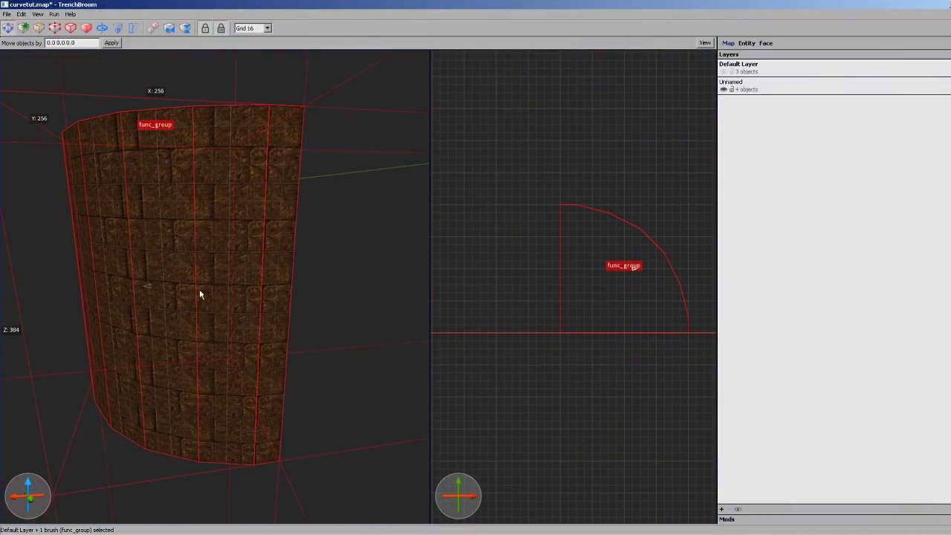
Select the curved brick brush and show the face texture attributes
key(Escape)
click(281, 249)
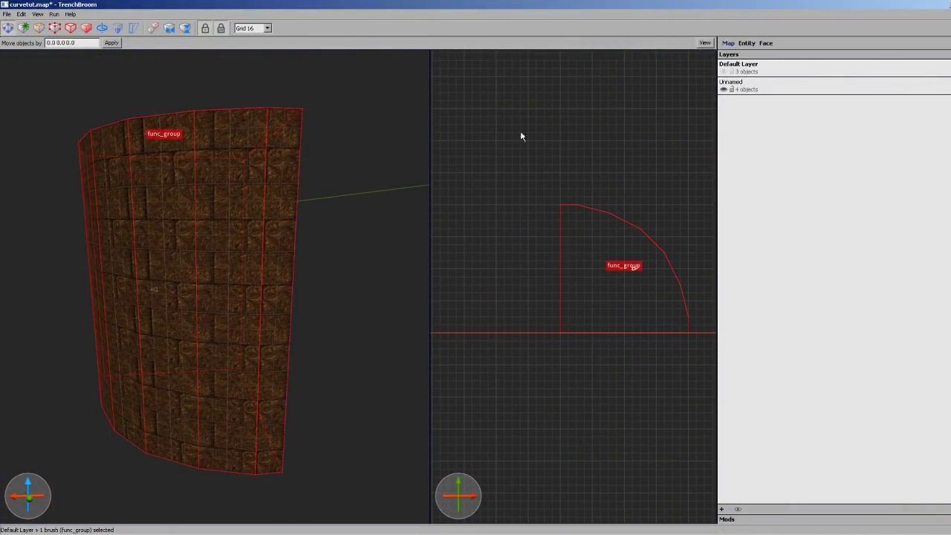
key(0)
alt+right_drag(257, 216, 275, 231)
key(Escape)
scroll(275, 231, up, 2)
click(278, 228)
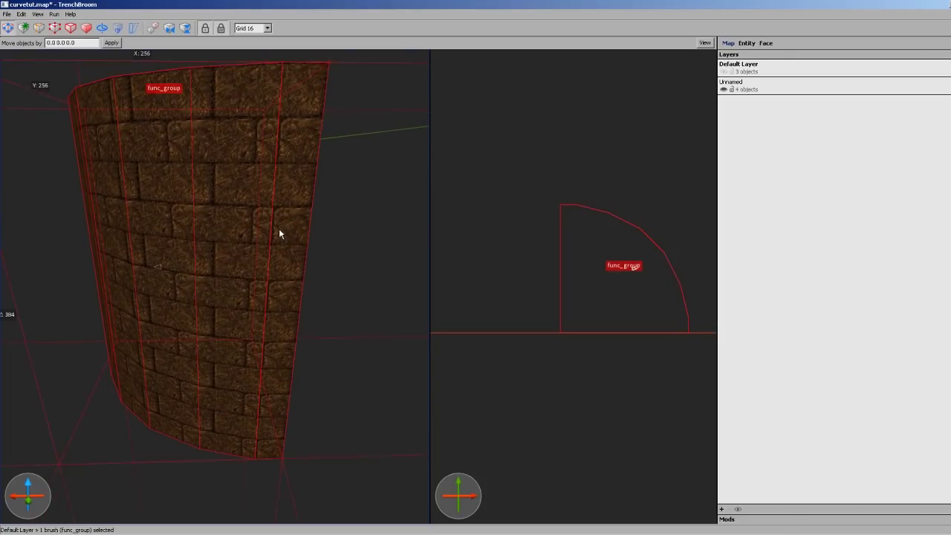
click(765, 42)
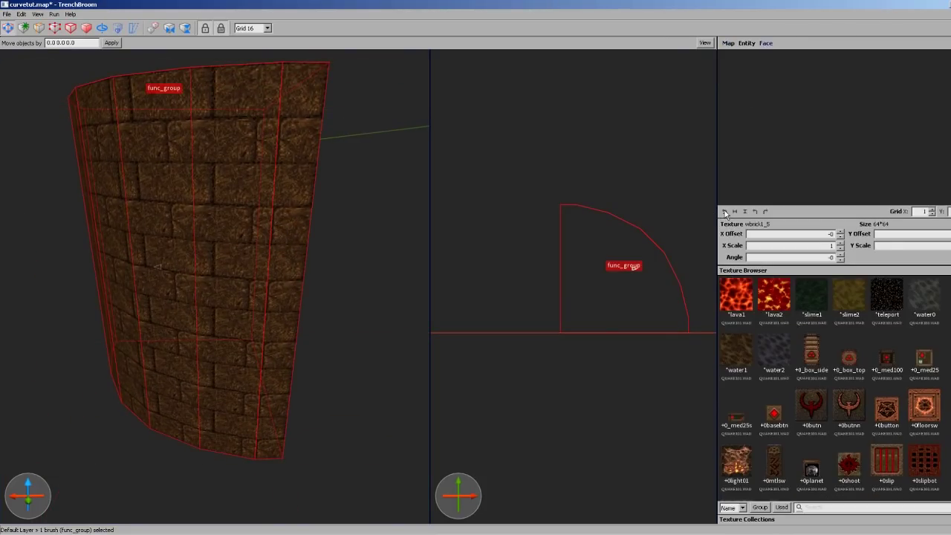
Select the narrow end face of the curved brush and rotate its texture to -90 degrees
middle_drag(205, 145, 182, 174)
key(Escape)
shift+click(268, 209)
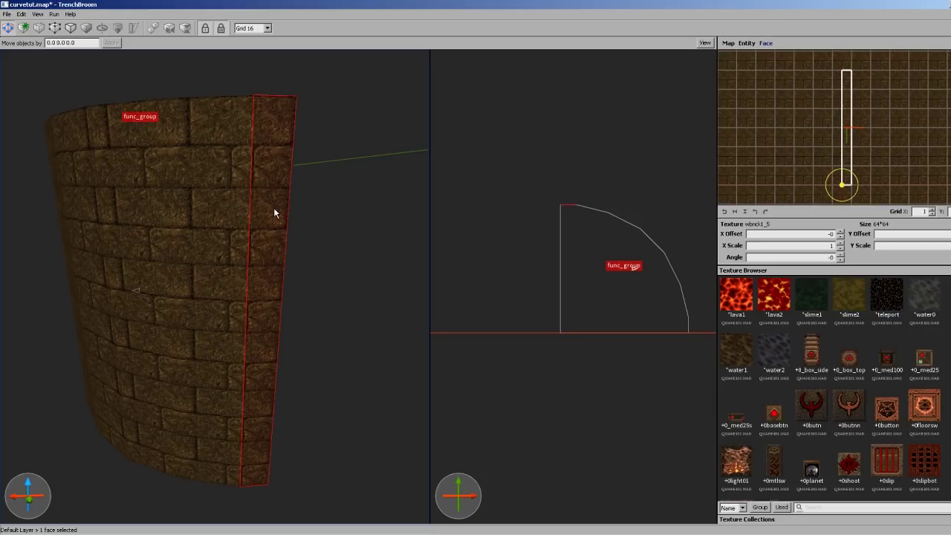
key(Escape)
shift+click(274, 209)
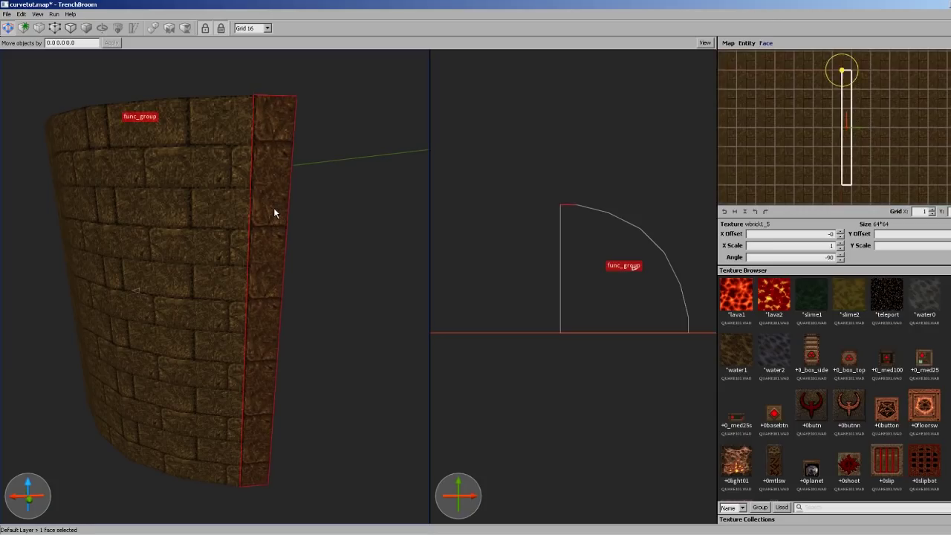
Transfer the rotated texture alignment from the narrow end face to each adjacent face around the curve
alt+click(189, 243)
shift+click(189, 241)
alt+click(159, 244)
key(a)
right_drag(159, 244, 215, 232)
shift+click(219, 231)
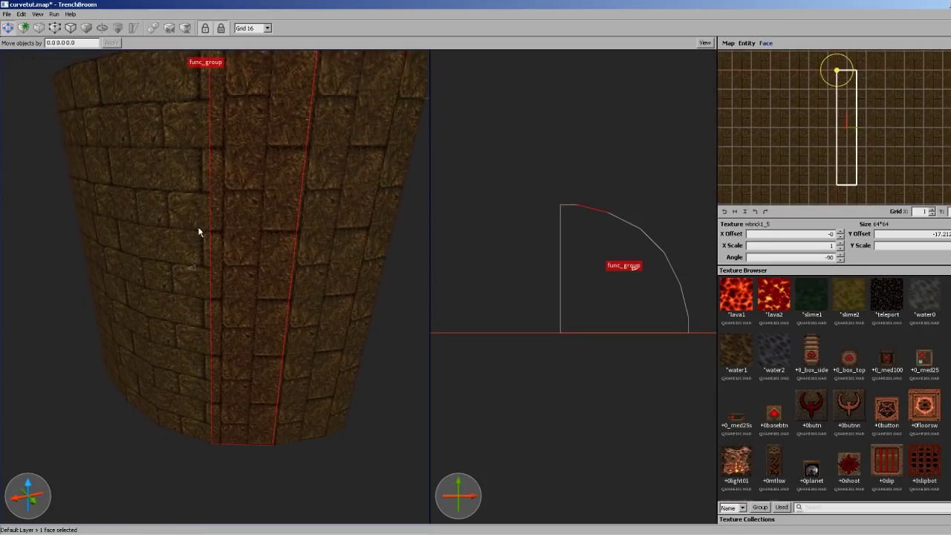
alt+click(146, 237)
key(a)
right_drag(144, 237, 250, 221)
shift+click(249, 221)
alt+click(175, 236)
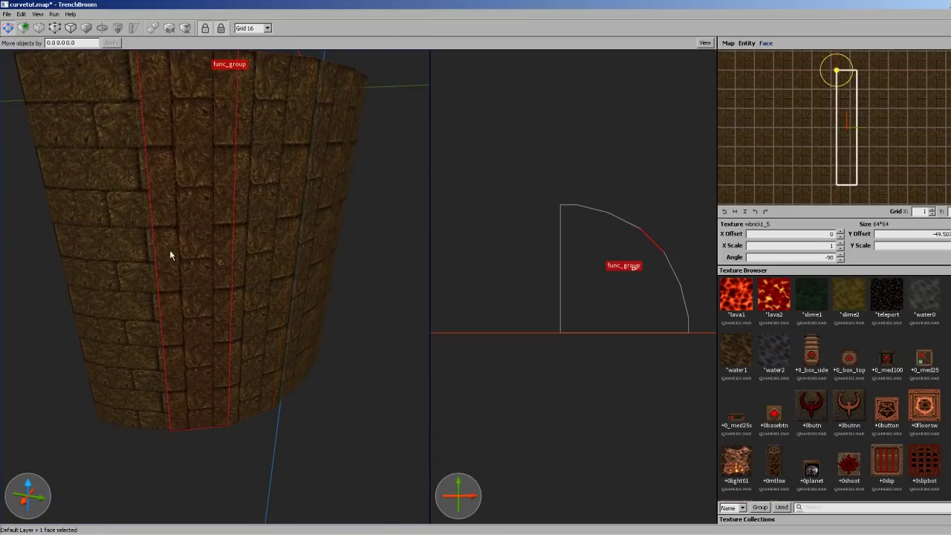
shift+click(170, 250)
alt+click(112, 266)
alt+click(91, 267)
right_drag(80, 264, 197, 254)
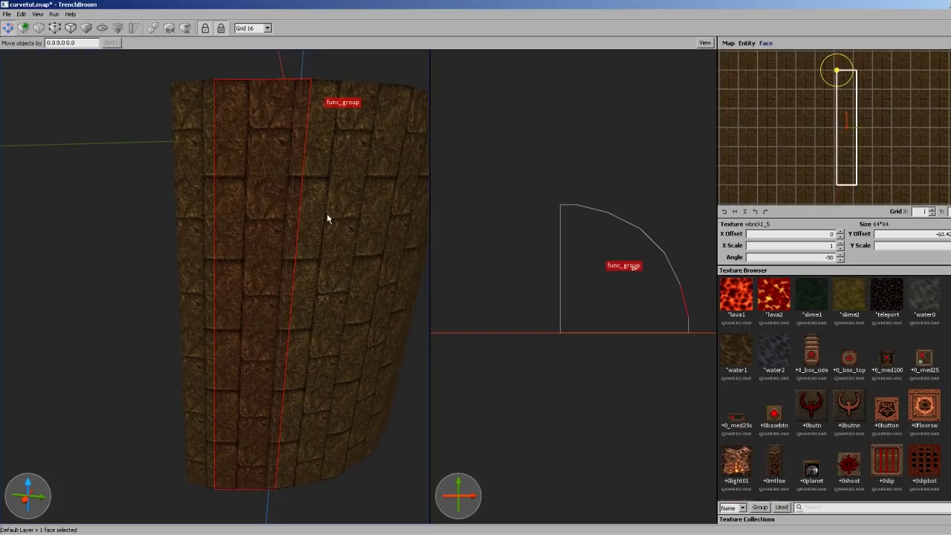
Set the texture grid X to 2 and line up the second curved face's texture with the face edges
right_drag(327, 217, 289, 249)
shift+click(261, 242)
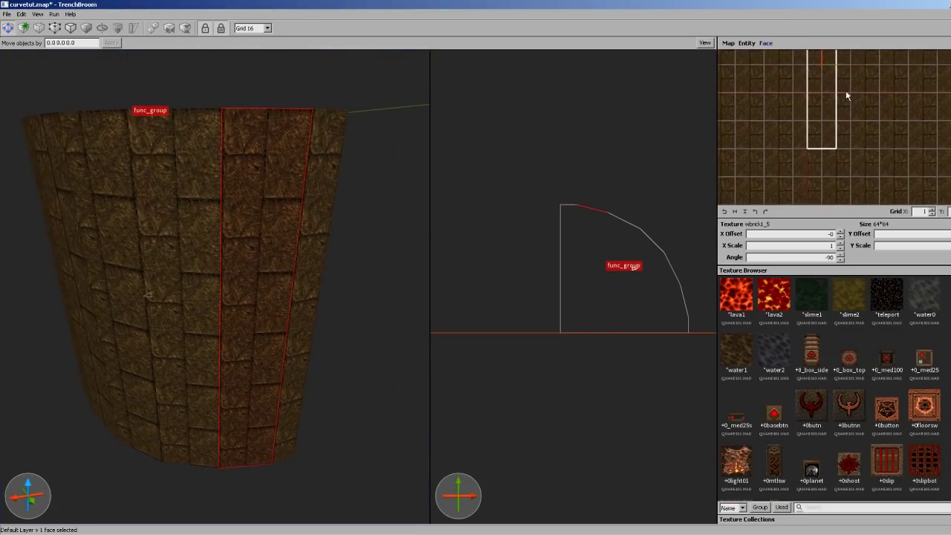
scroll(845, 90, up, 6)
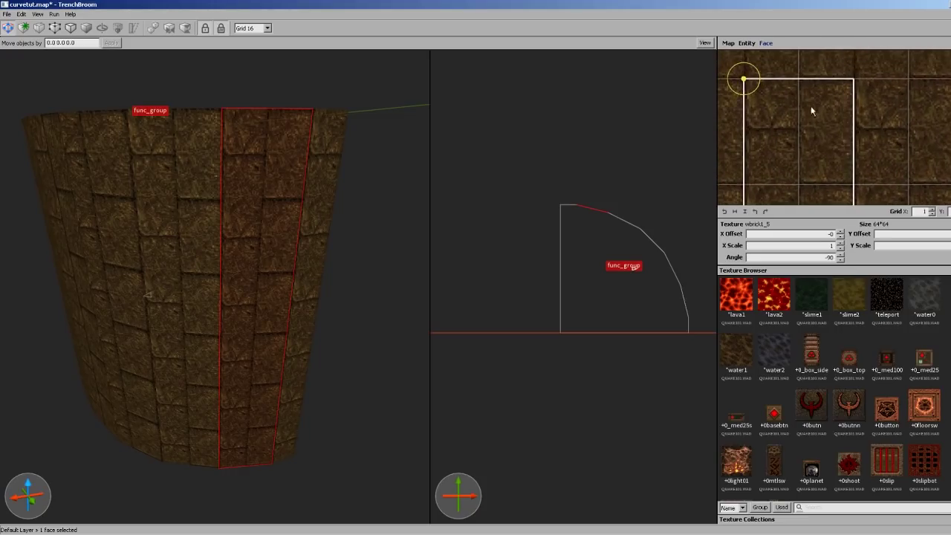
right_drag(812, 107, 819, 139)
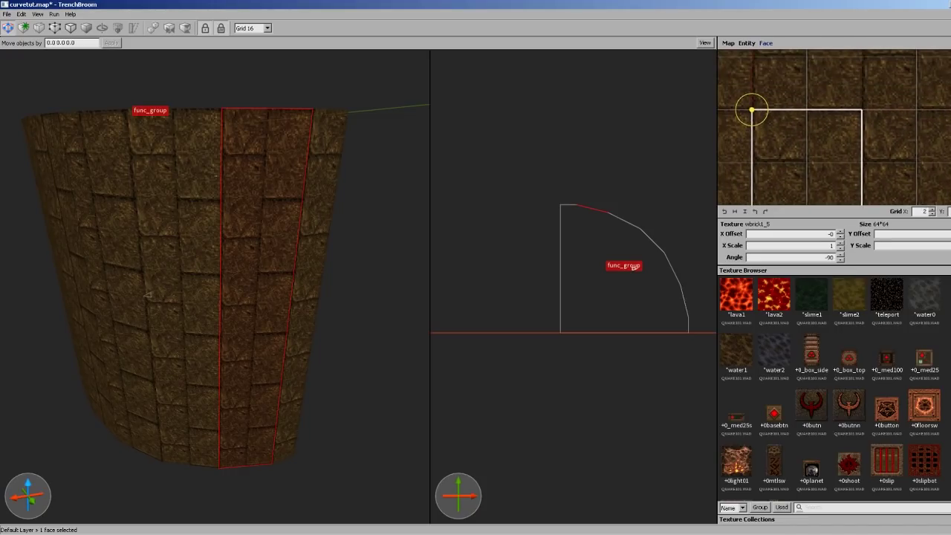
right_drag(267, 155, 285, 157)
right_drag(845, 133, 843, 135)
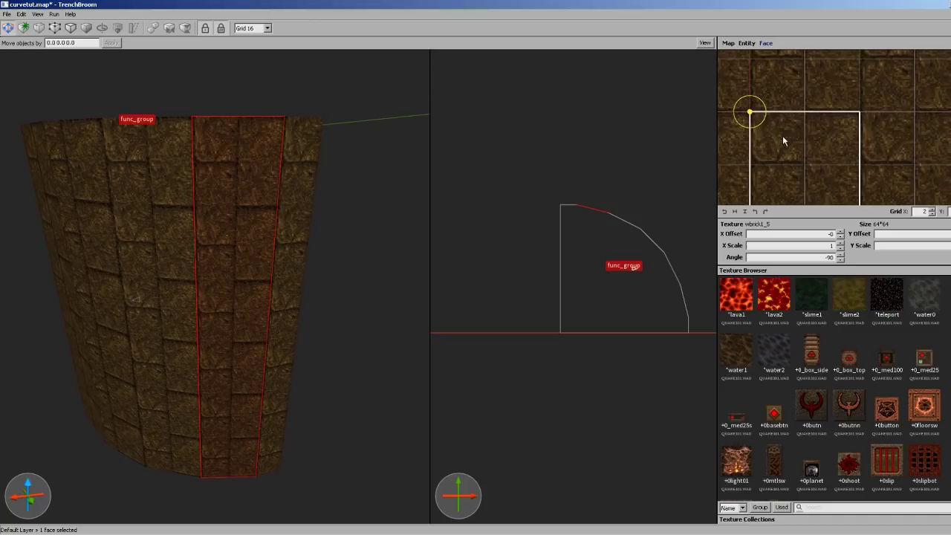
drag(782, 136, 781, 137)
drag(860, 88, 862, 90)
Select the third face of the curve and shift its texture horizontally to line up the brick seams with the face edges
key(Escape)
right_drag(236, 256, 290, 282)
shift+click(244, 312)
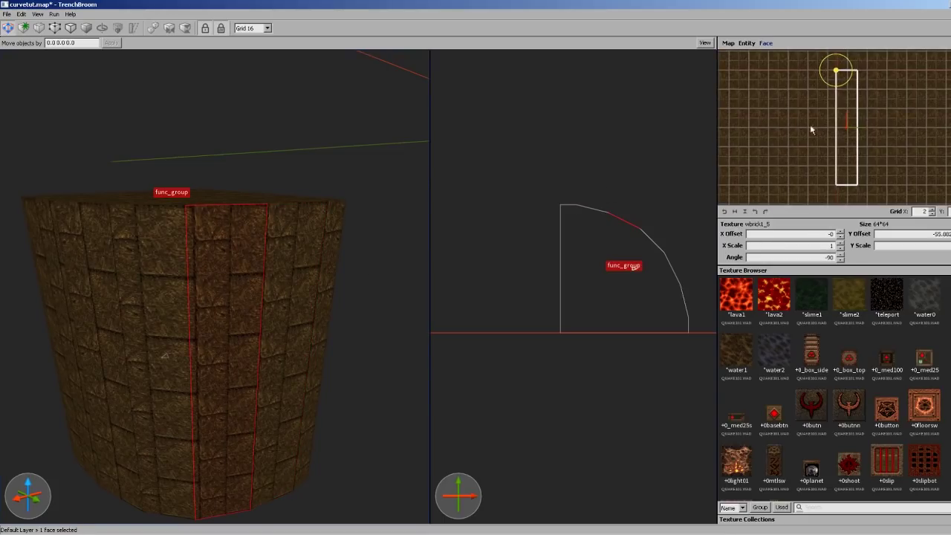
scroll(837, 95, up, 9)
right_drag(813, 61, 813, 131)
scroll(814, 132, up, 8)
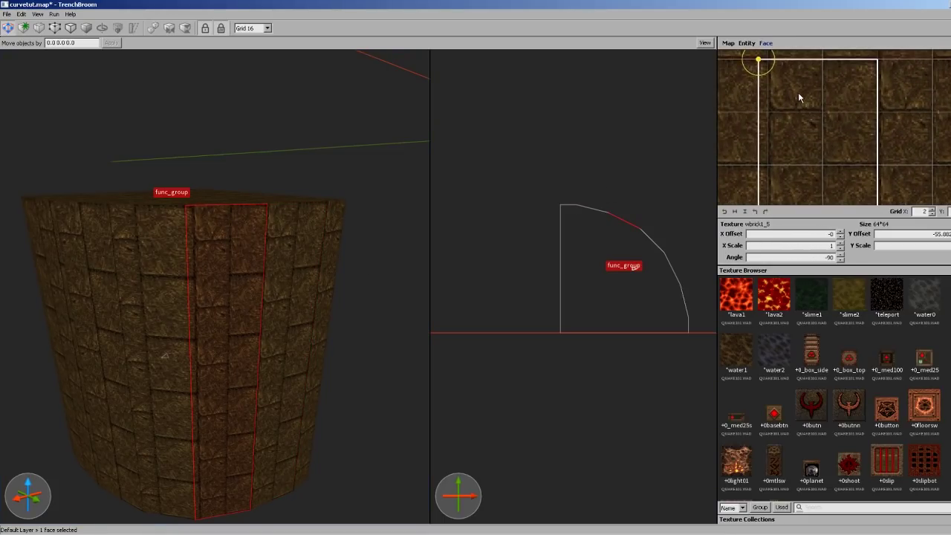
drag(798, 96, 786, 98)
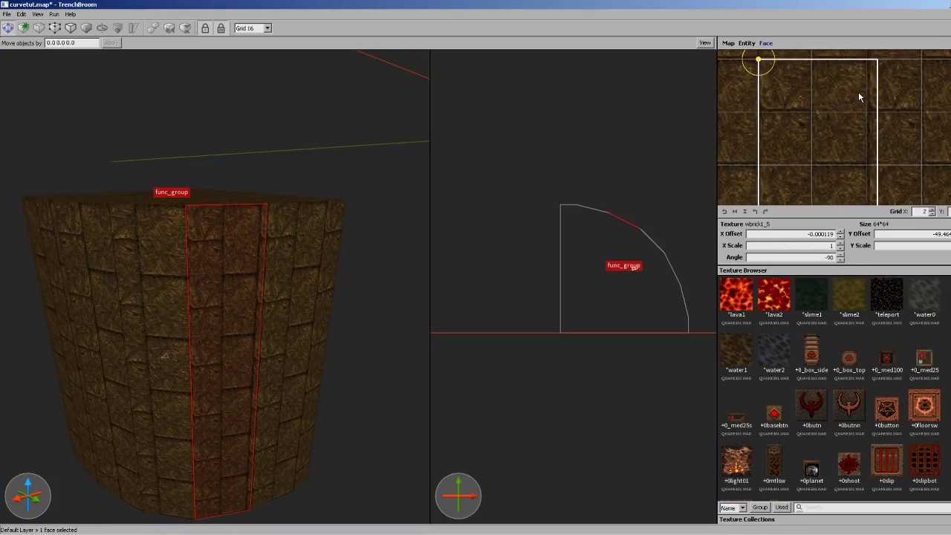
drag(866, 97, 879, 96)
Select the fourth face of the curve and shift its texture sideways to line up the seams with its edges
right_drag(309, 294, 276, 289)
key(Escape)
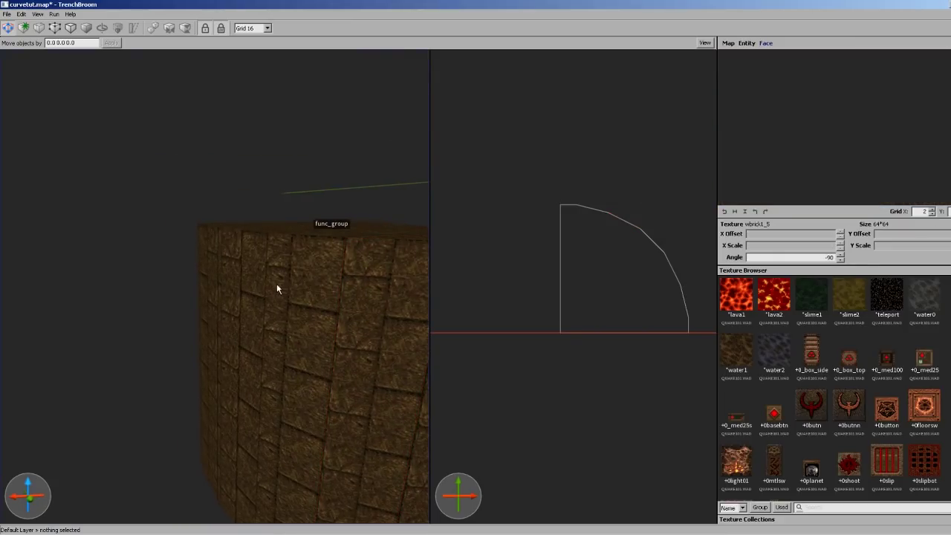
shift+click(321, 285)
scroll(865, 100, up, 3)
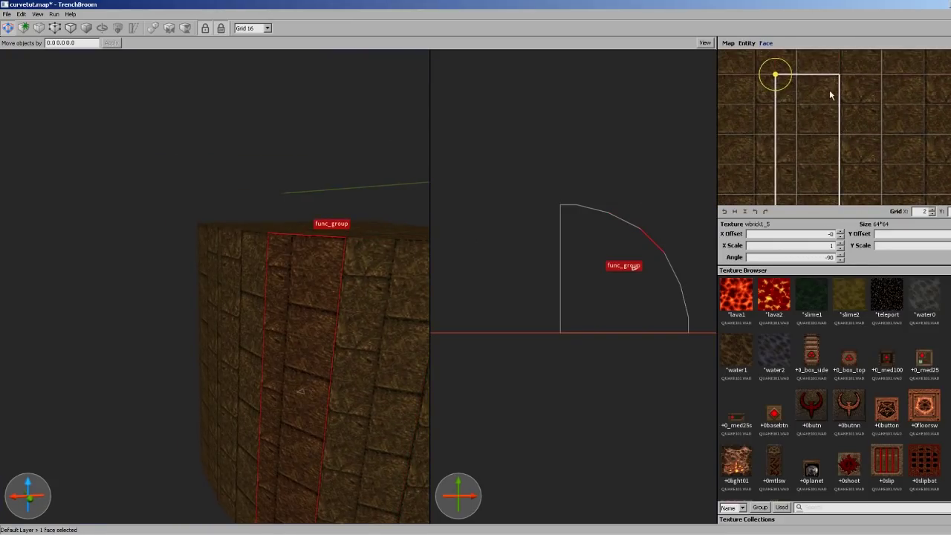
drag(828, 88, 846, 89)
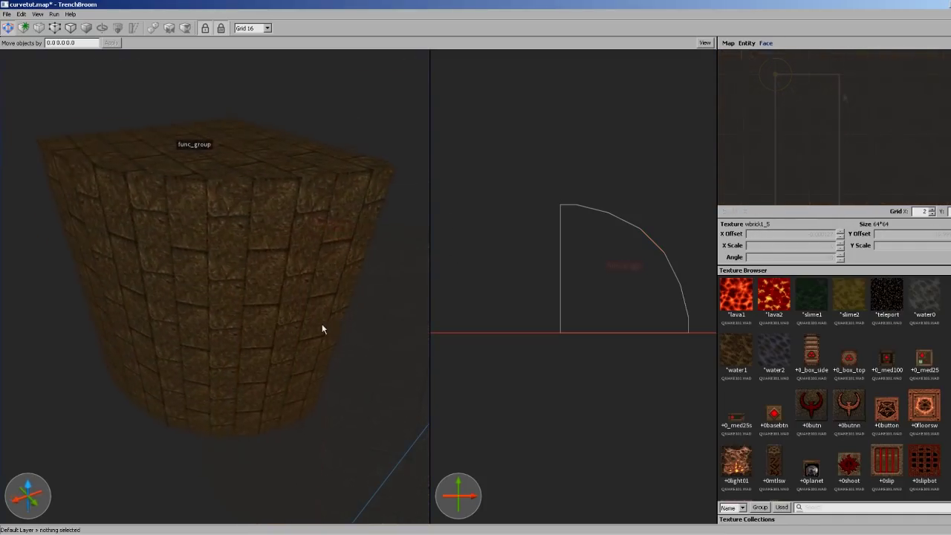
mouse_move(323, 324)
alt+right_down()
mouse_move(232, 305)
mouse_move(264, 251)
mouse_move(279, 286)
mouse_move(257, 283)
mouse_move(226, 217)
mouse_move(216, 238)
mouse_move(222, 260)
mouse_move(130, 217)
mouse_move(262, 240)
mouse_move(253, 239)
alt+right_up()
click(253, 240)
key(r)
scroll(621, 268, up, 3)
mouse_move(621, 268)
right_down()
mouse_move(652, 286)
mouse_move(664, 269)
mouse_move(578, 287)
mouse_move(629, 286)
right_up()
scroll(577, 286, down, 2)
key(r)
scroll(629, 286, up, 2)
key(r)
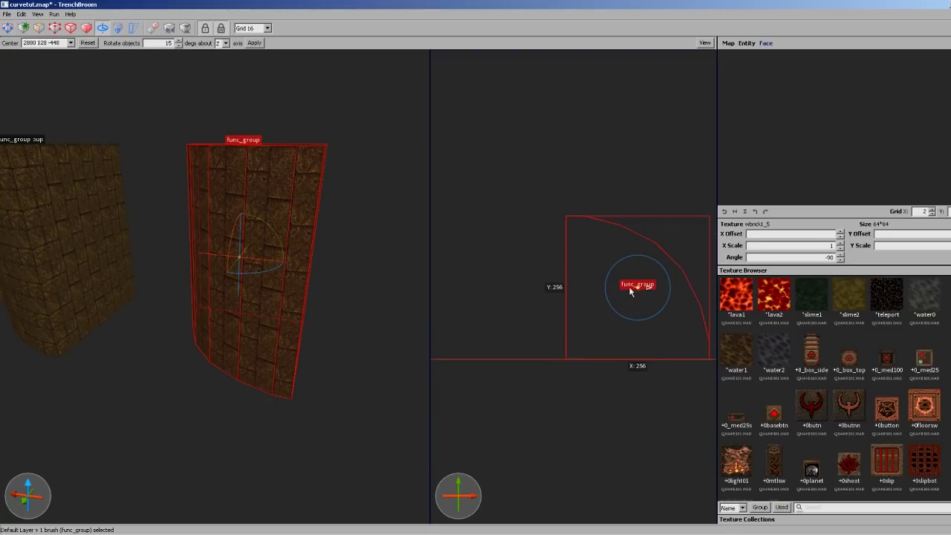
key(r)
Try to build the cylinder manually by copying the quarter-cylinder brush, rotating the copy in 90-degree steps and placing it beside the original
ctrl+drag(673, 317, 587, 274)
mouse_move(593, 280)
right_down()
mouse_move(602, 280)
mouse_move(590, 283)
right_up()
key(alt+Up)
key(alt+Down)
key(alt+Left)
key(alt+Left)
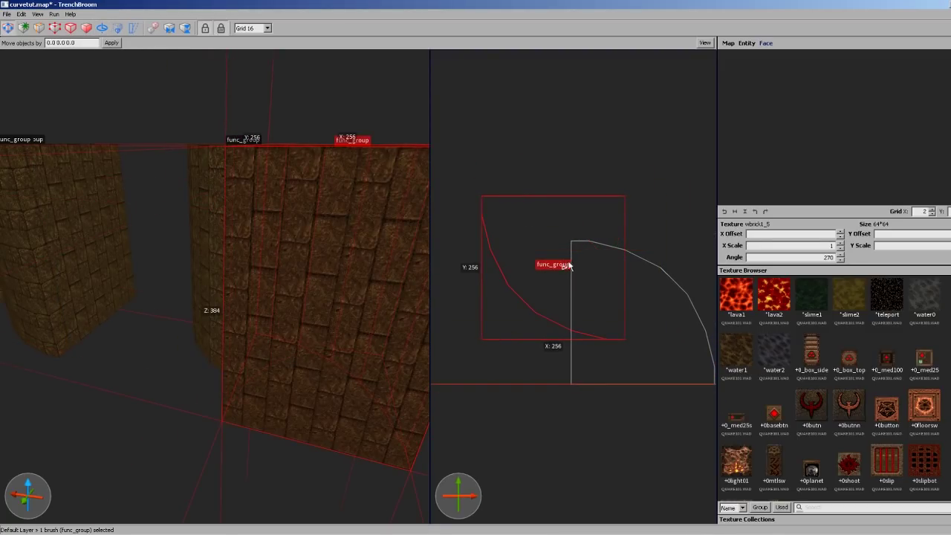
key(alt+Left)
mouse_move(592, 245)
mouse_down()
mouse_move(531, 295)
mouse_move(541, 370)
mouse_up()
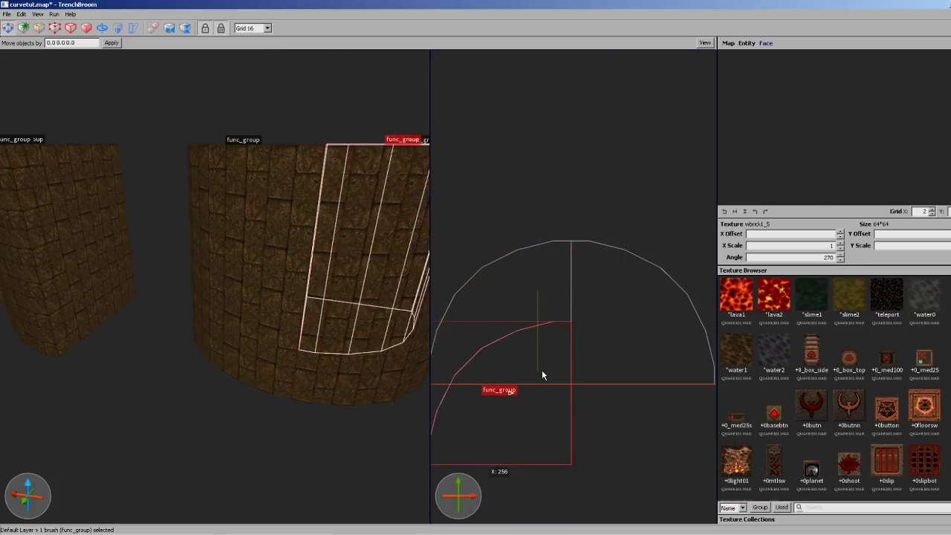
Delete the manually placed copies, keeping only the original quarter cylinder
right_drag(545, 352, 558, 326)
key(Delete)
click(382, 251)
key(Delete)
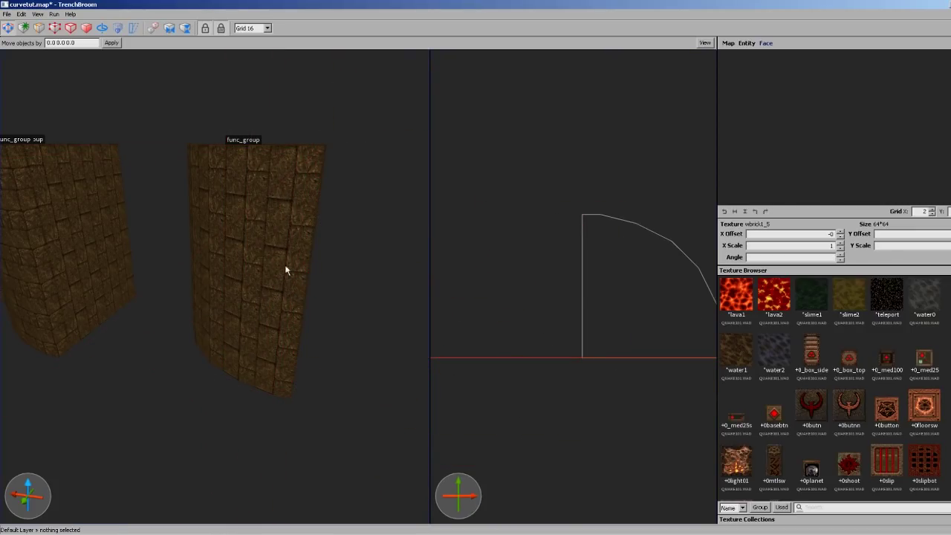
Select the quarter cylinder and move its rotation center to the square inner corner at 2752 0 -448
click(285, 265)
right_drag(638, 308, 642, 273)
key(r)
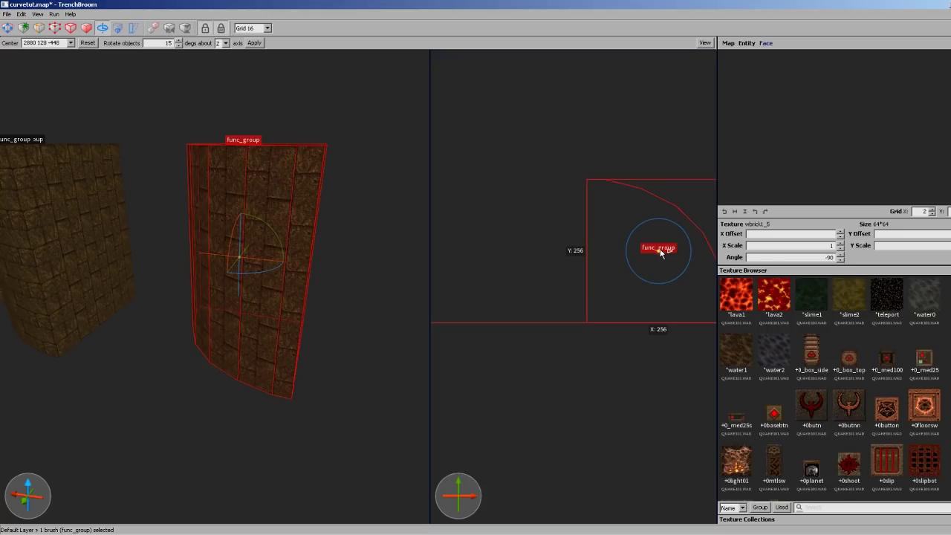
mouse_move(660, 252)
mouse_down()
mouse_move(671, 293)
mouse_move(582, 324)
mouse_move(662, 319)
mouse_move(641, 250)
mouse_move(586, 318)
mouse_move(615, 313)
mouse_up()
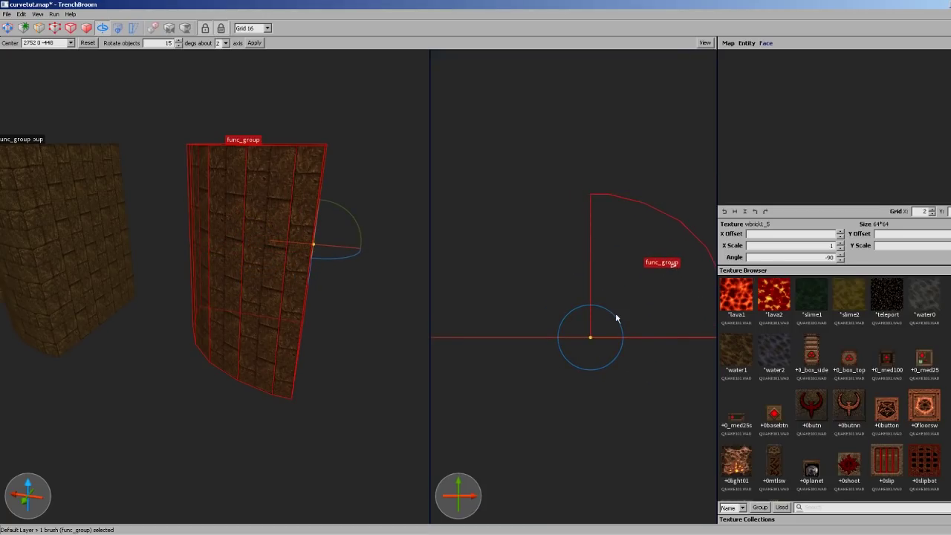
mouse_move(626, 345)
right_down()
mouse_move(617, 355)
mouse_move(629, 333)
right_up()
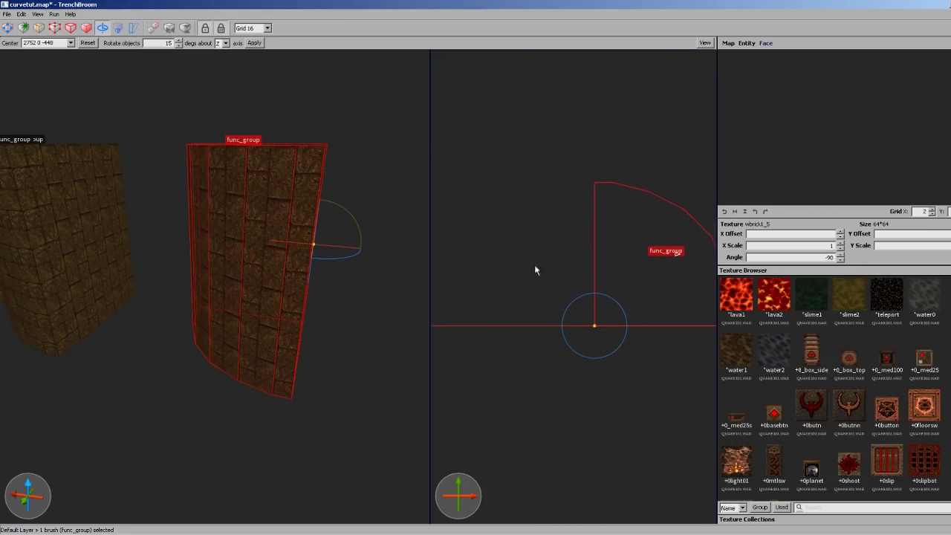
right_drag(534, 264, 596, 296)
Duplicate the quarter cylinder, rotate the copy 90 degrees about the inner corner, and repeat the operation to complete a full cylinder
key(ctrl+d)
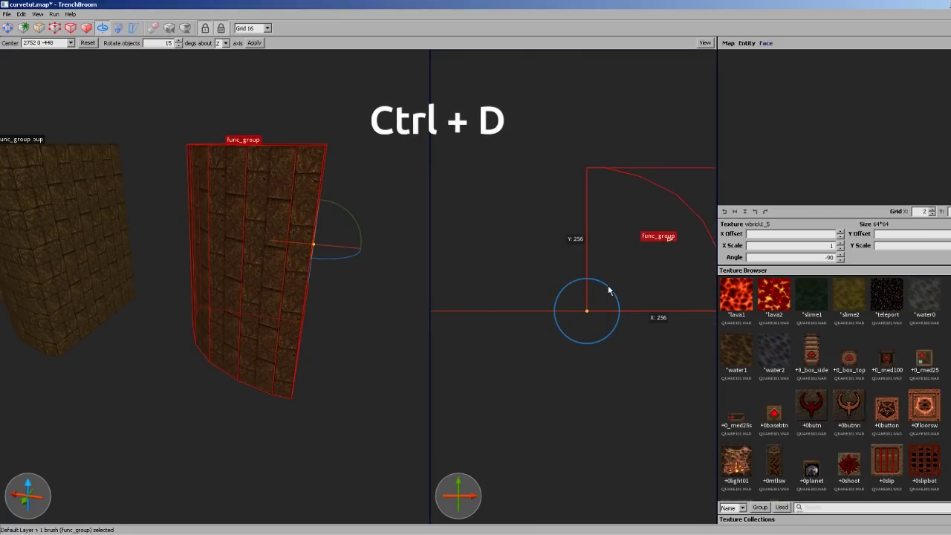
drag(607, 284, 545, 276)
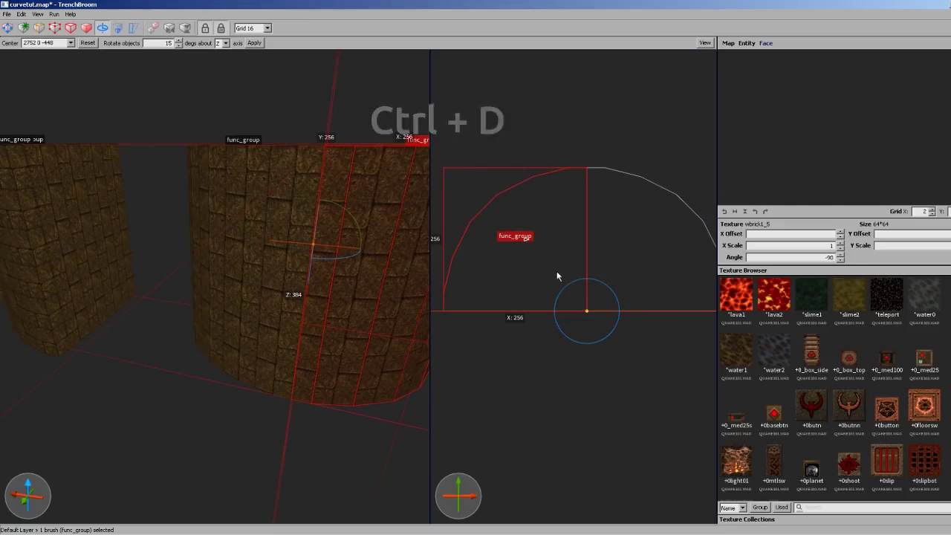
scroll(600, 297, down, 1)
key(ctrl+r)
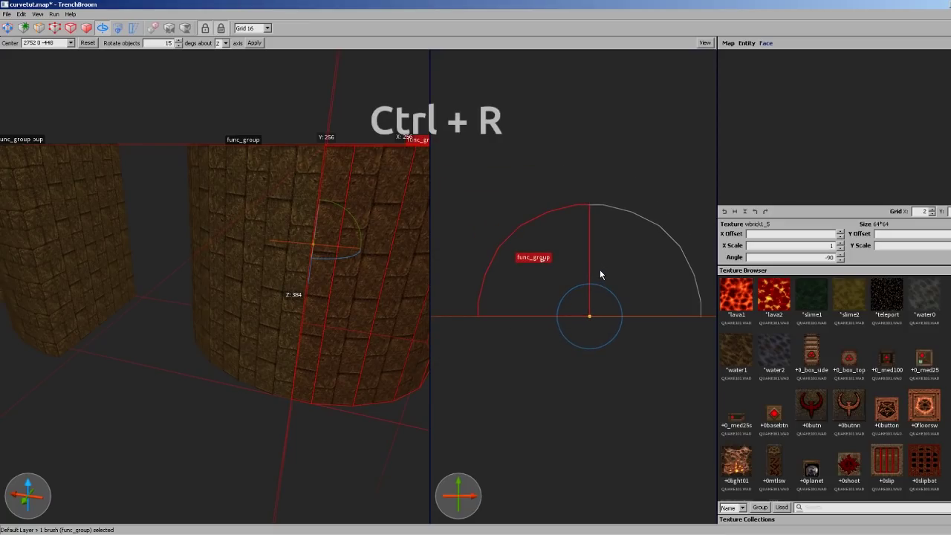
alt+right_drag(334, 249, 334, 226)
key(Escape)
key(Escape)
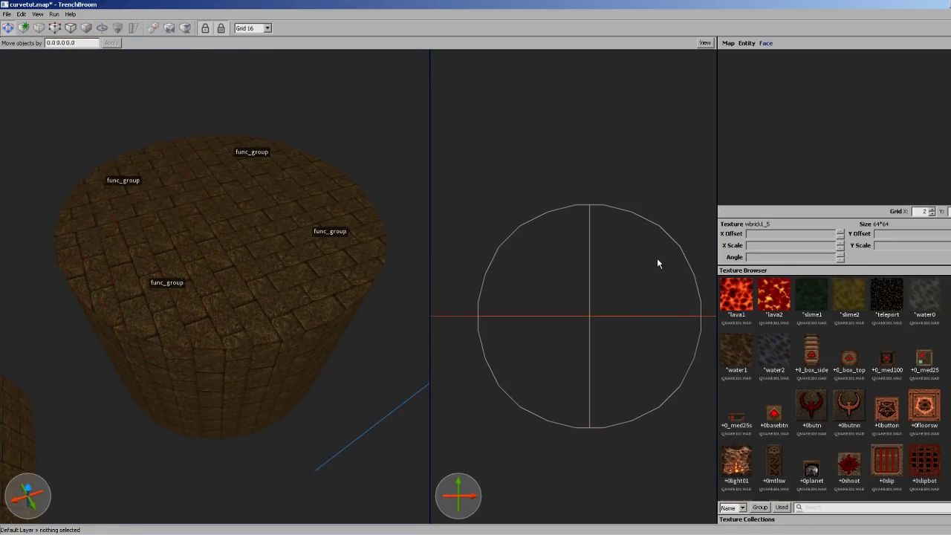
right_drag(252, 230, 242, 222)
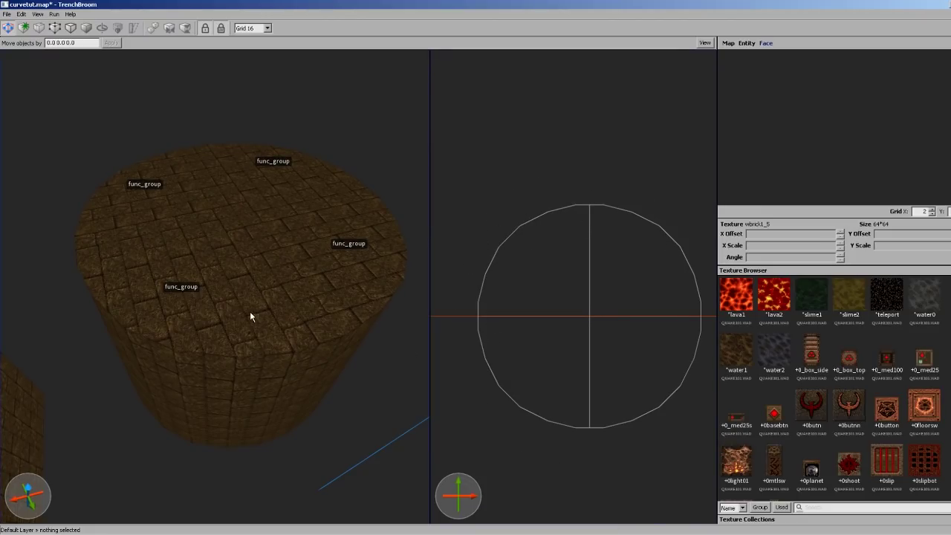
Merge the four quarter cylinders into a single cylinder brush with a convex merge
mouse_move(250, 311)
right_down()
mouse_move(230, 300)
mouse_move(347, 291)
mouse_move(283, 311)
mouse_move(308, 337)
mouse_move(303, 252)
mouse_move(254, 305)
mouse_move(234, 305)
mouse_move(191, 382)
mouse_move(230, 387)
mouse_move(127, 386)
mouse_move(289, 363)
mouse_move(286, 352)
right_up()
key(ctrl+z)
key(ctrl+j)
key(Escape)
click(290, 362)
key(space)
key(Escape)
Copy the upright cylinder diagonally above itself in the front view and rotate the copy 90 degrees to lie horizontally
click(286, 352)
right_drag(607, 276, 581, 316)
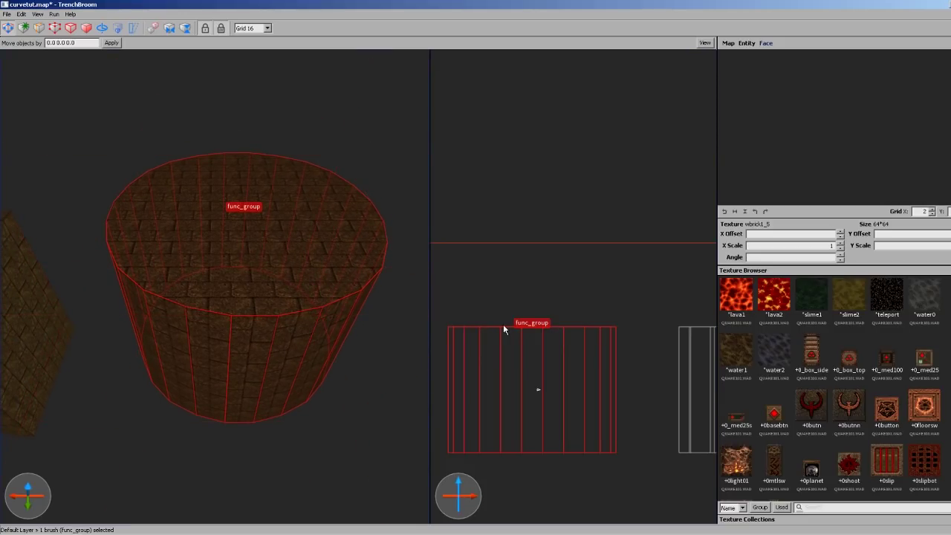
right_drag(503, 324, 488, 311)
ctrl+drag(505, 393, 642, 263)
key(alt+Up)
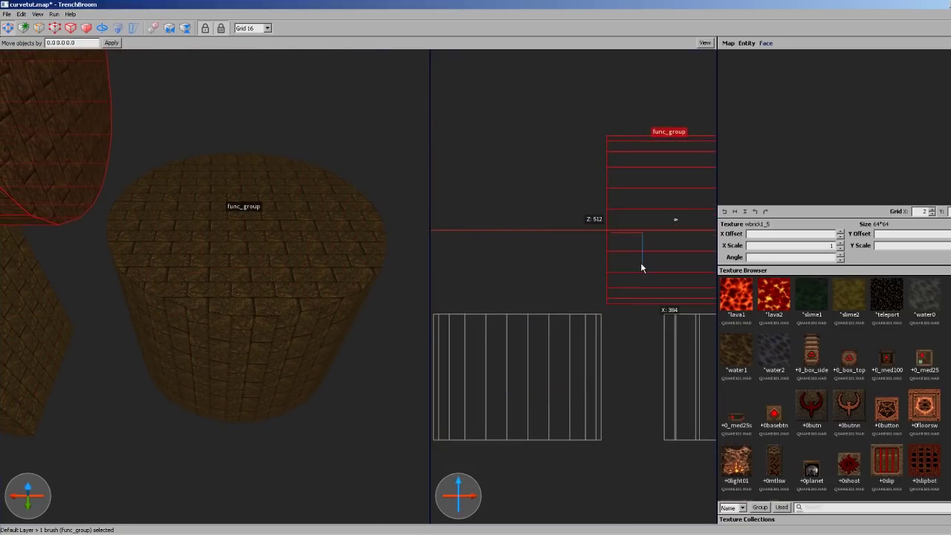
Try bridging the upright cylinder's top face and the horizontal cylinder's near end face with a convex merge
mouse_move(236, 249)
right_down()
mouse_move(220, 242)
mouse_move(287, 297)
mouse_move(254, 277)
mouse_move(237, 287)
mouse_move(282, 286)
mouse_move(275, 213)
mouse_move(312, 224)
mouse_move(282, 258)
mouse_move(285, 245)
mouse_move(295, 257)
right_up()
shift+click(232, 242)
ctrl+shift+click(200, 152)
key(ctrl+j)
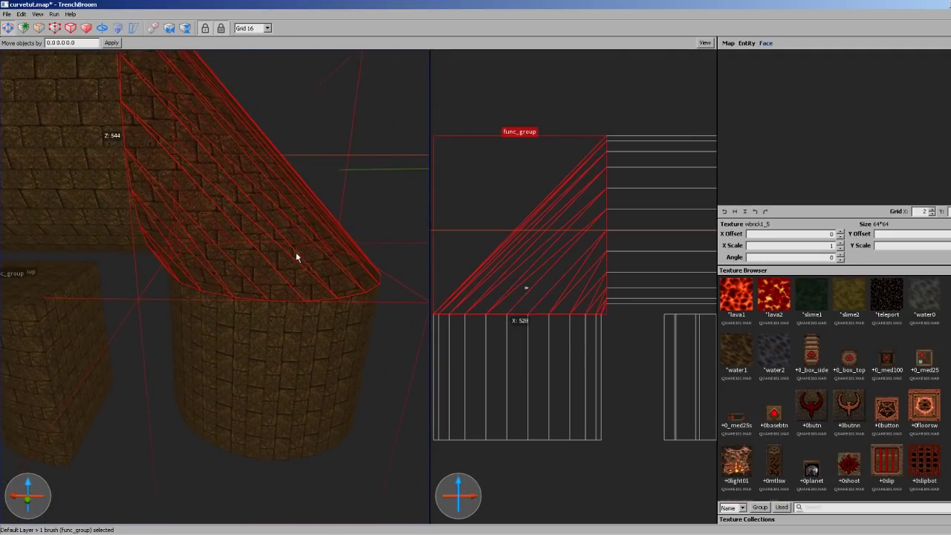
key(Delete)
Move the horizontal cylinder down and across in the front view so its near lower corner meets the upright cylinder's upper corner
click(294, 312)
mouse_move(560, 334)
right_down()
mouse_move(574, 352)
mouse_move(565, 337)
right_up()
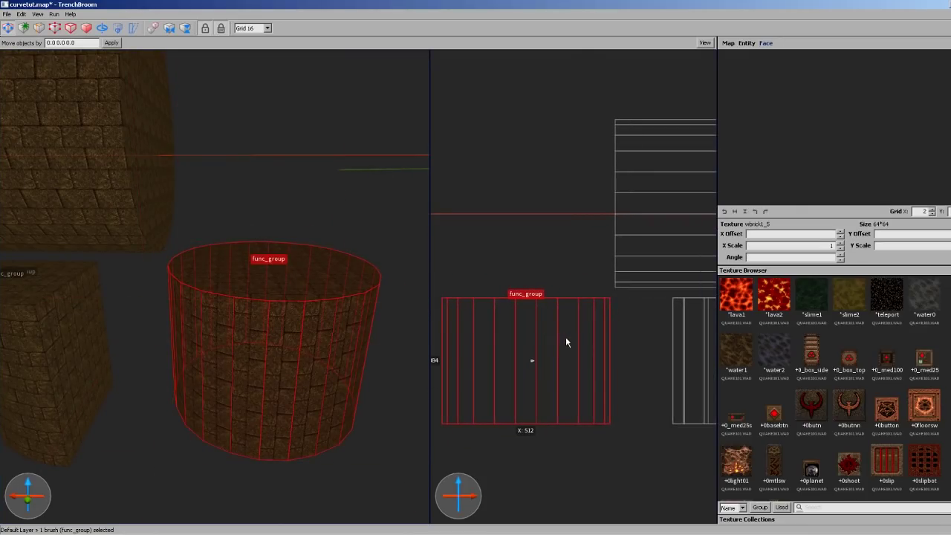
click(644, 248)
right_drag(640, 251, 623, 253)
scroll(618, 253, up, 7)
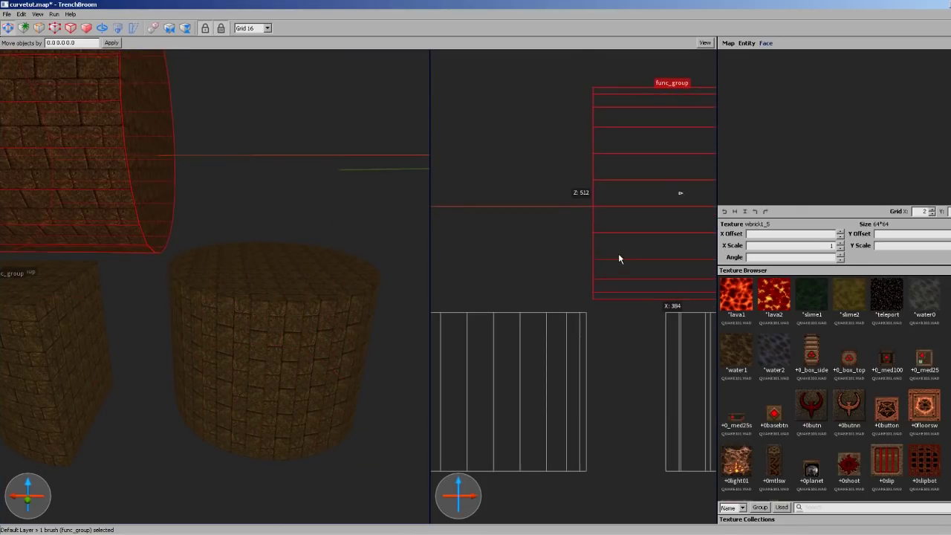
drag(627, 258, 618, 276)
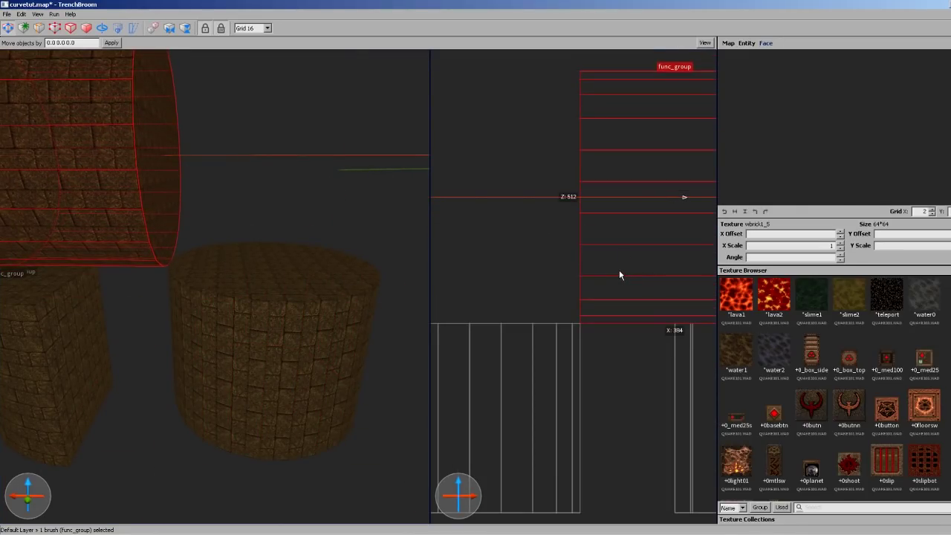
Copy the upright cylinder, rotate the copy to show its circular face in the front view, and centre it level with the upright's top, touching its inner edge
scroll(571, 283, down, 3)
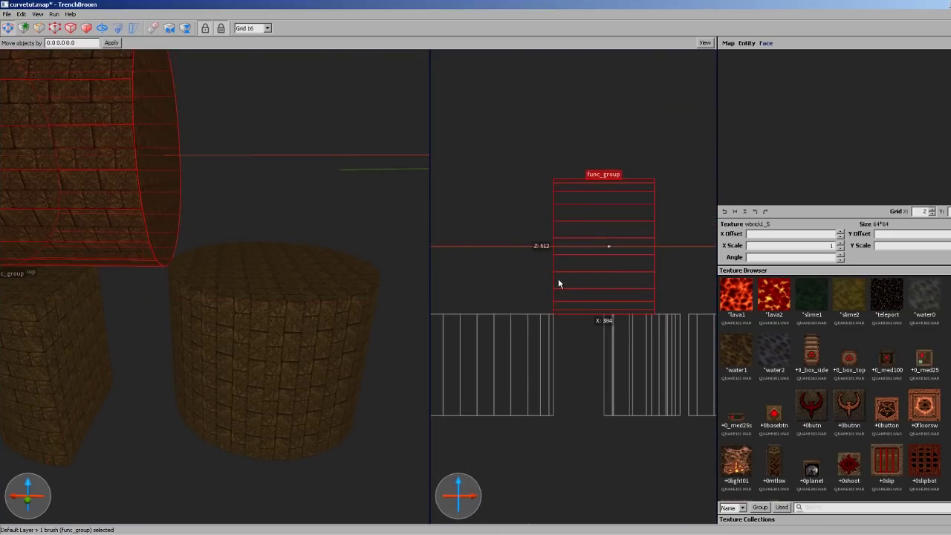
drag(558, 278, 609, 243)
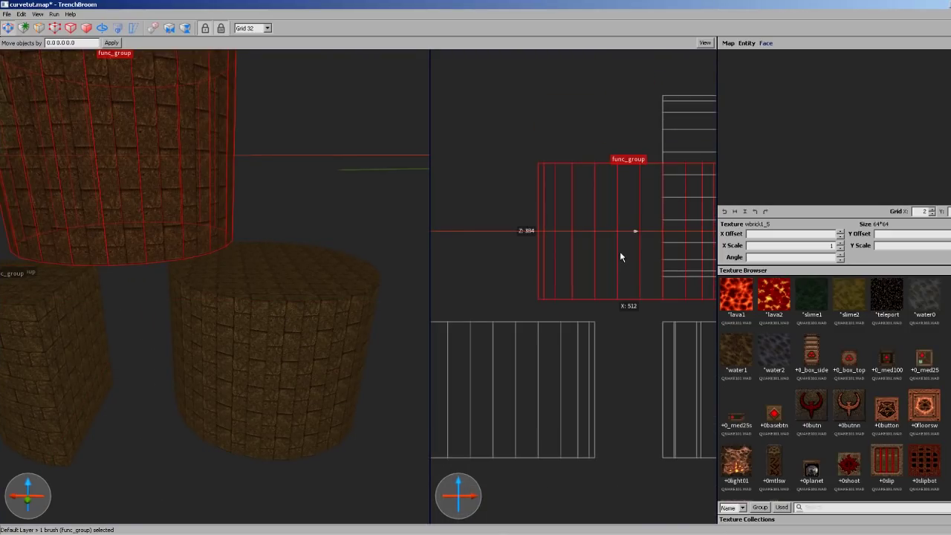
key(alt+Up)
key(alt+Left)
drag(624, 275, 679, 360)
right_drag(629, 302, 506, 314)
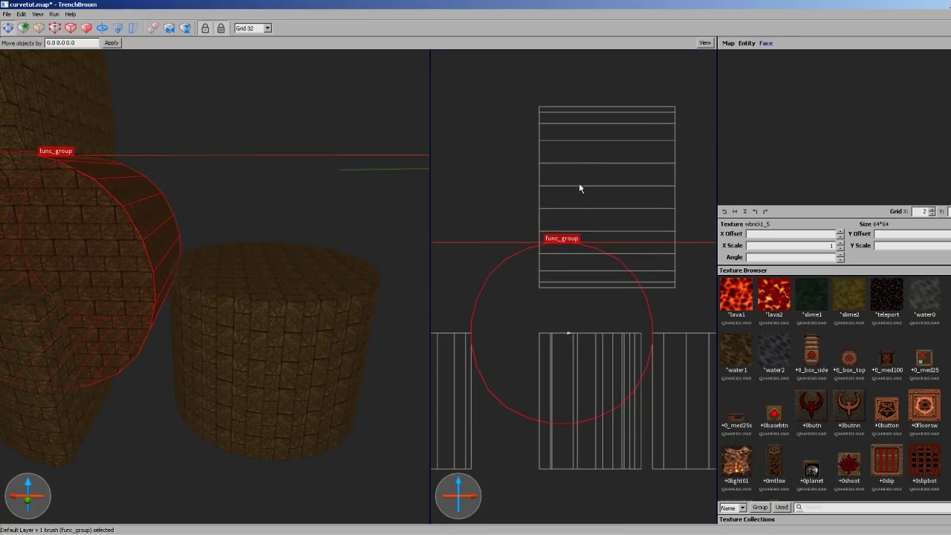
Move the horizontal cylinder so its near lower corner touches the topmost point of the circular guide
click(580, 185)
right_drag(580, 185, 617, 202)
drag(610, 270, 629, 225)
right_drag(548, 254, 582, 239)
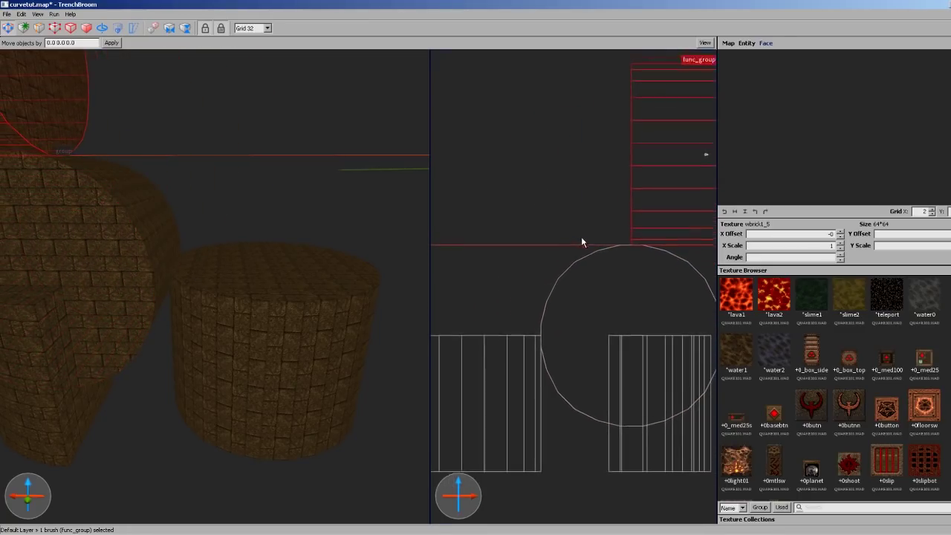
scroll(581, 242, down, 3)
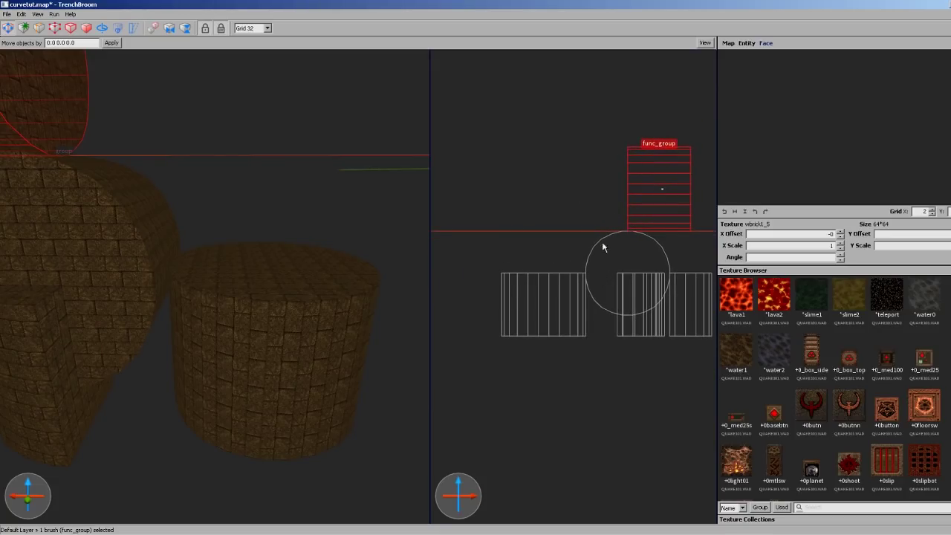
Scale a duplicate of the circular guide about its centre until it reaches the outer edges of the upright and horizontal cylinders
click(601, 247)
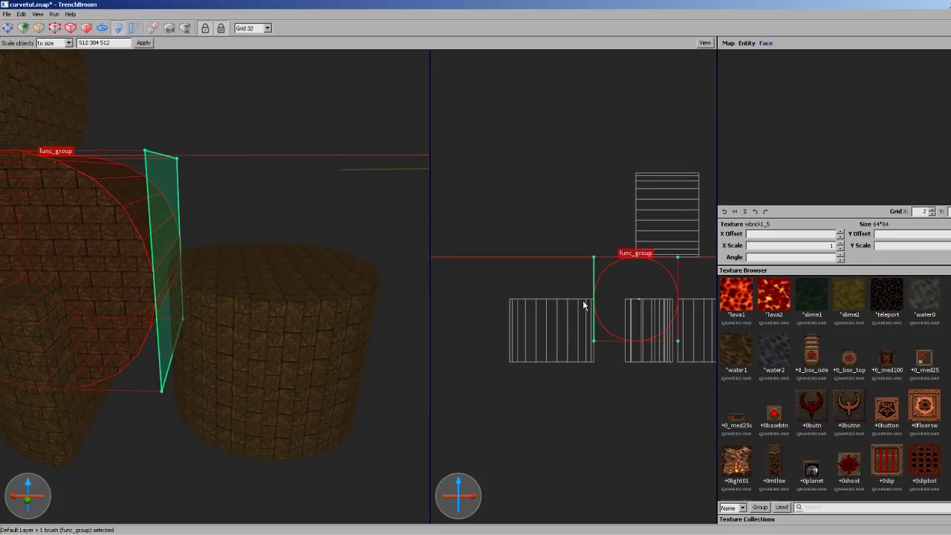
drag(582, 305, 500, 309)
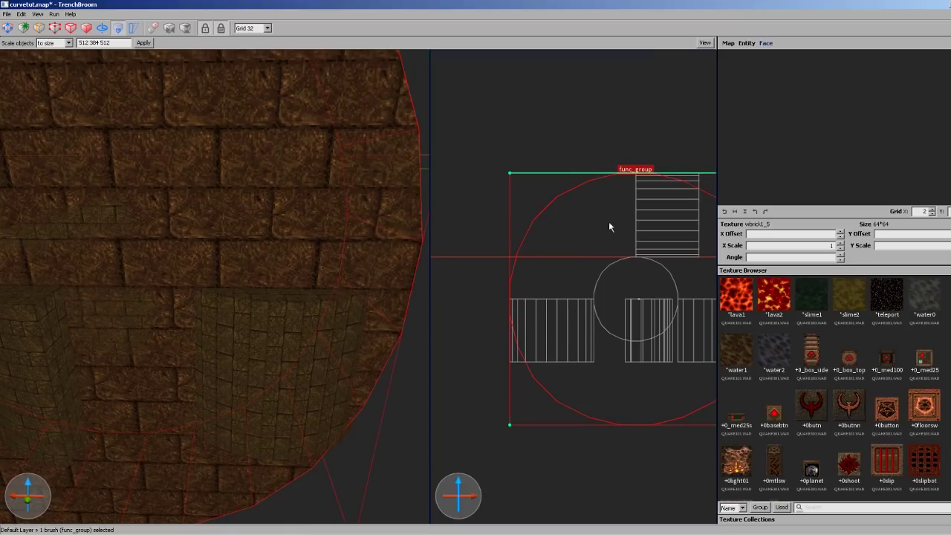
key(Escape)
Thin the circular guides to 64 units deep and move them together behind the cylinders
right_drag(314, 239, 271, 232)
shift+drag(271, 232, 301, 216)
click(190, 232)
shift+drag(184, 233, 243, 217)
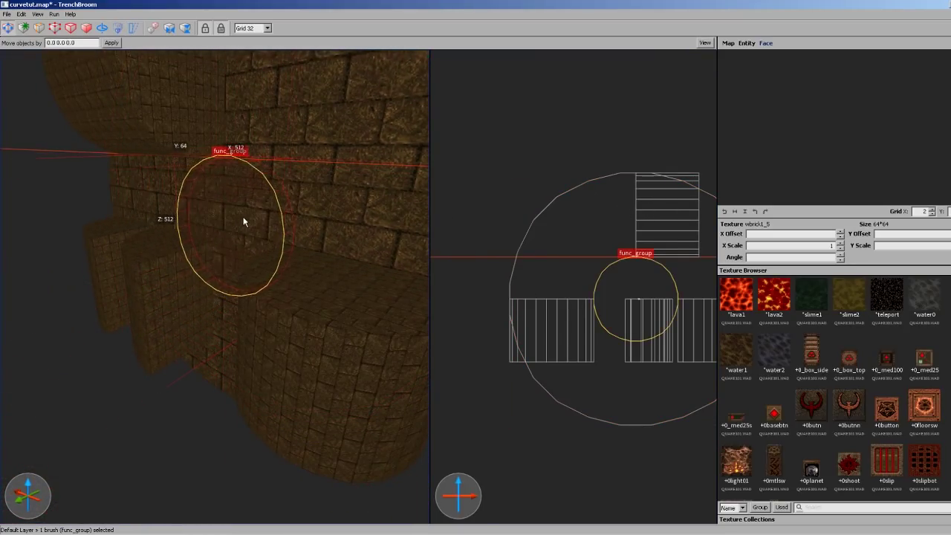
ctrl+click(308, 178)
mouse_move(260, 212)
alt+right_down()
mouse_move(293, 250)
mouse_move(329, 217)
alt+right_up()
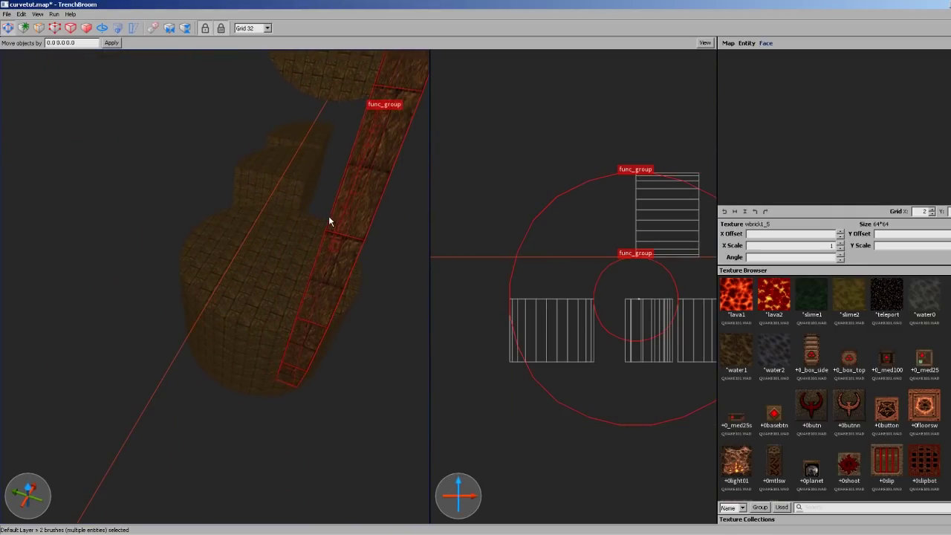
drag(329, 221, 535, 270)
drag(534, 270, 555, 273)
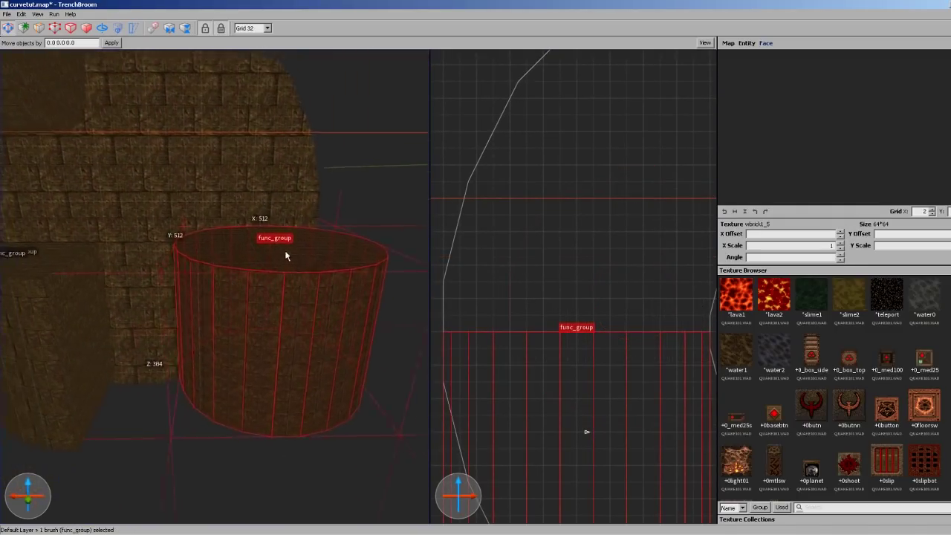
scroll(297, 275, up, 3)
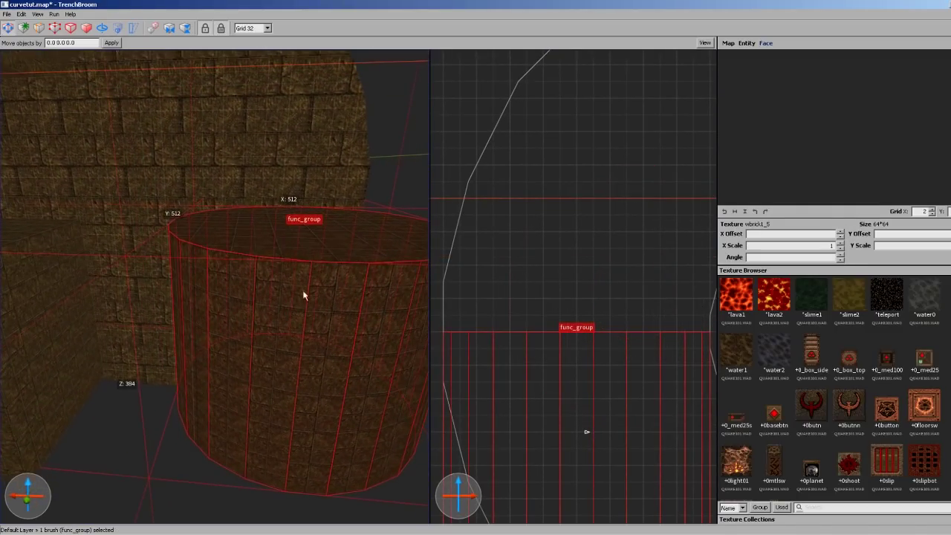
key(Escape)
alt+right_drag(303, 296, 305, 325)
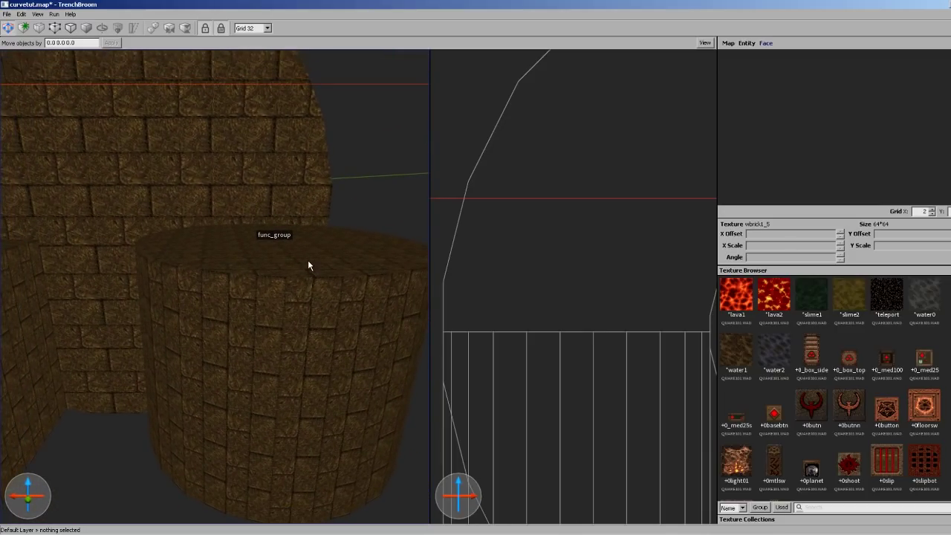
scroll(626, 301, down, 4)
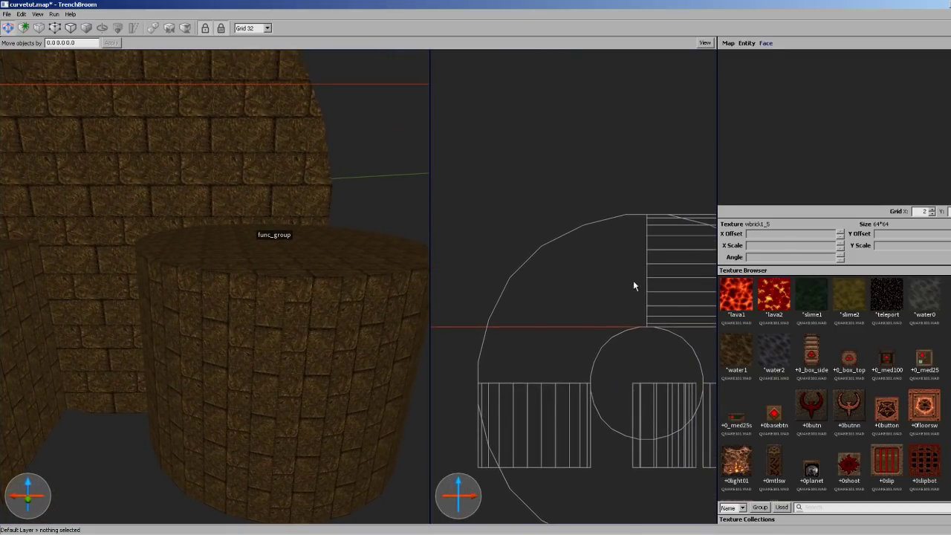
right_click(302, 285)
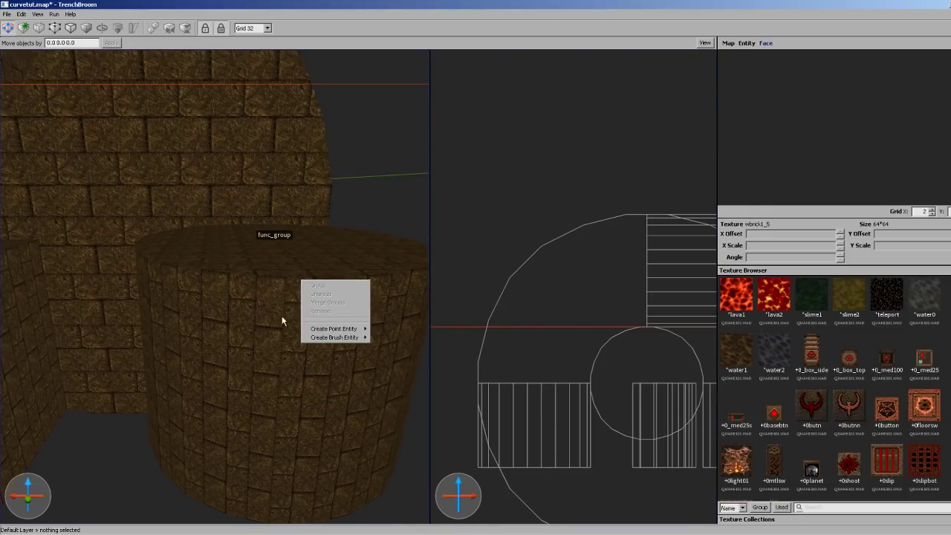
Extrude the upright cylinder's top face upward into a new brush segment 160 units high
click(279, 336)
scroll(280, 334, up, 2)
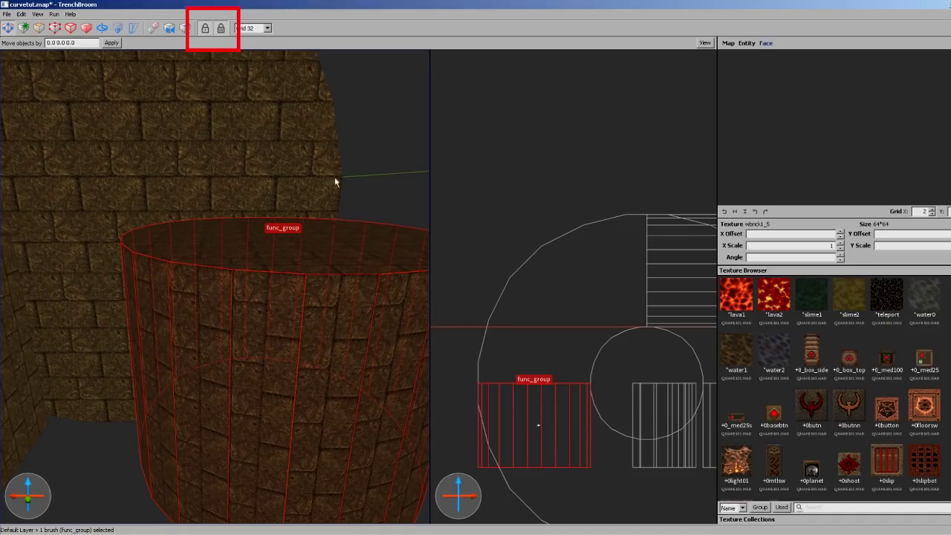
scroll(565, 297, up, 3)
scroll(596, 280, up, 5)
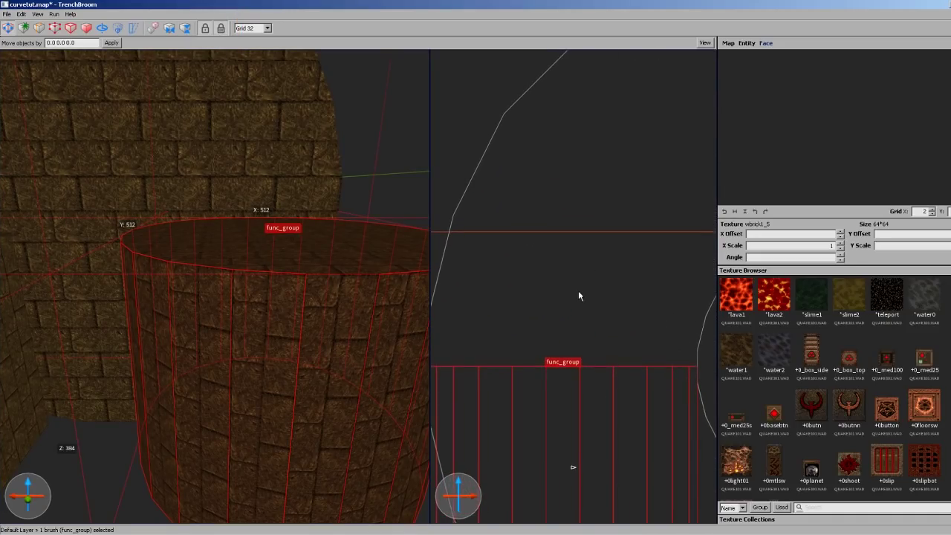
ctrl+shift+drag(506, 327, 511, 295)
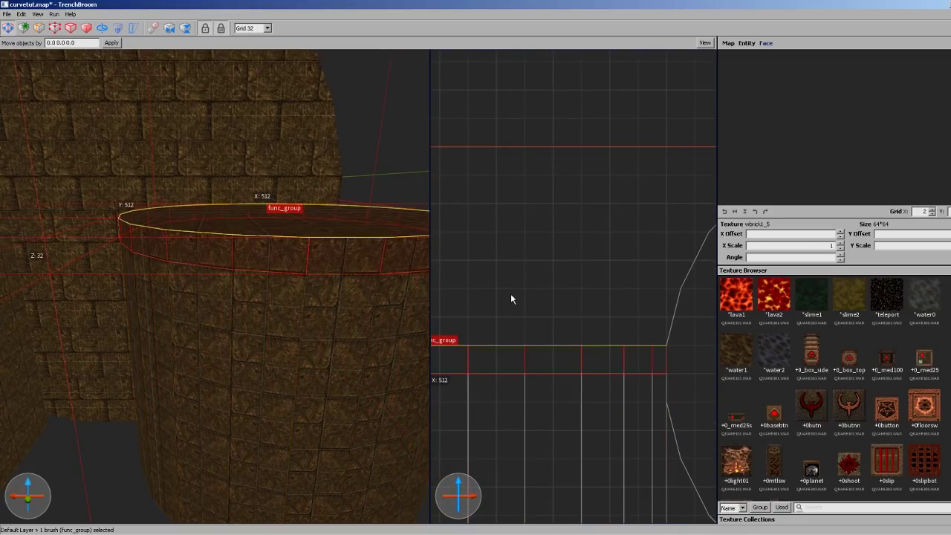
right_drag(471, 291, 625, 292)
scroll(515, 309, down, 5)
mouse_move(531, 309)
shift+mouse_down()
mouse_move(530, 276)
mouse_move(518, 259)
shift+mouse_up()
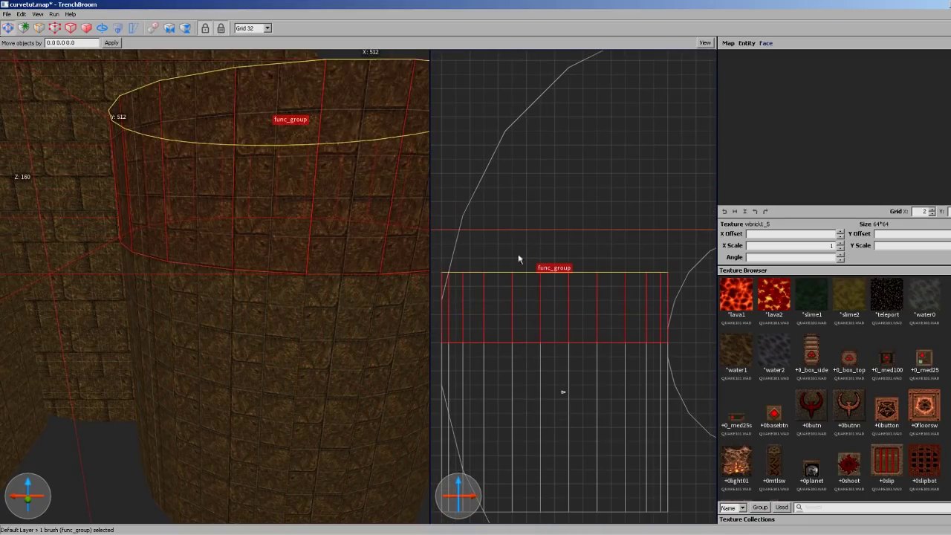
Clip the new segment along the slanted line between the guides' vertices at 2496 -0 -160 and 3008 -0 -224, keeping the lower part
click(674, 330)
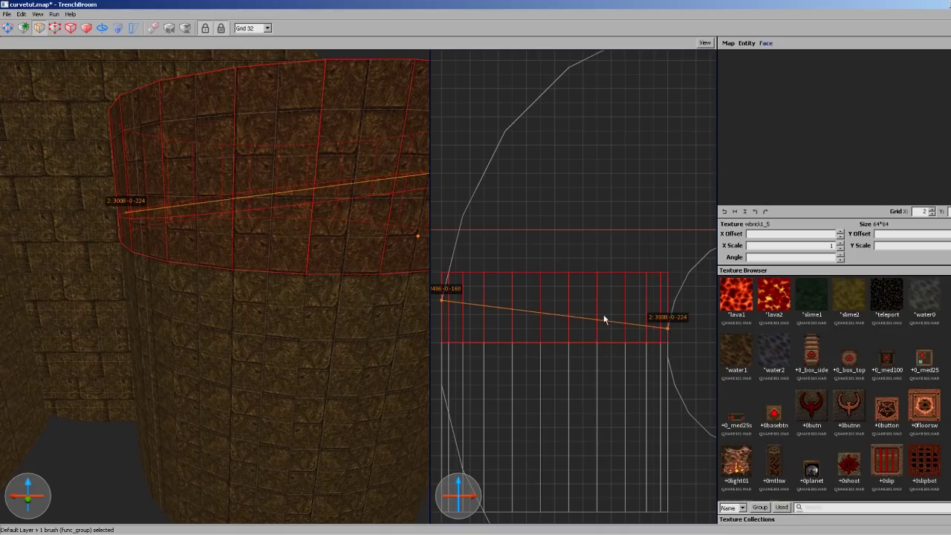
key(ctrl+Return)
key(Return)
key(Escape)
right_drag(595, 293, 616, 305)
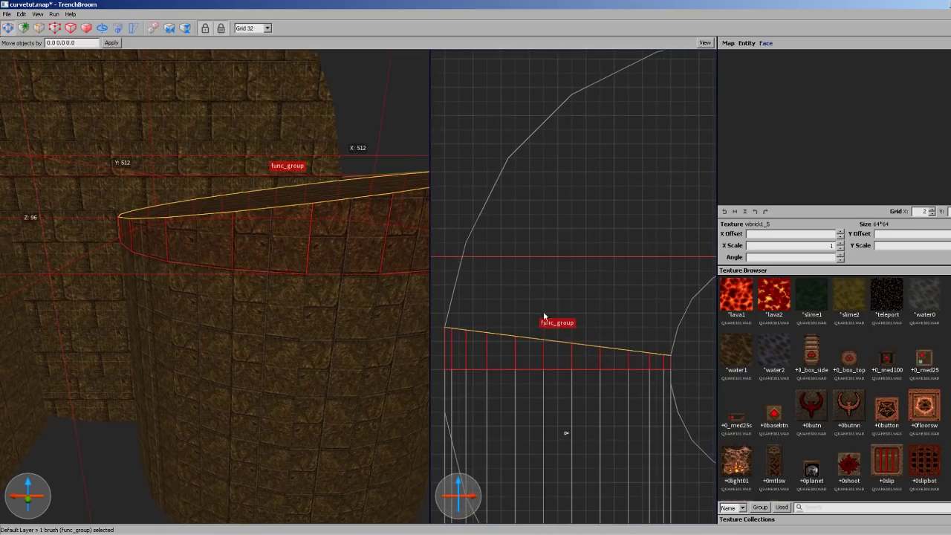
mouse_move(574, 307)
shift+mouse_down()
mouse_move(550, 241)
mouse_move(551, 256)
shift+mouse_up()
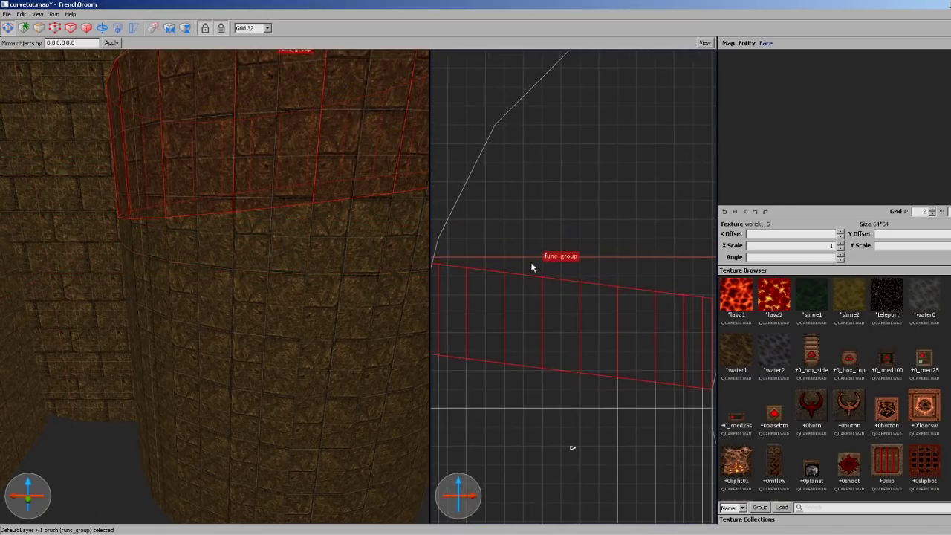
scroll(532, 267, up, 5)
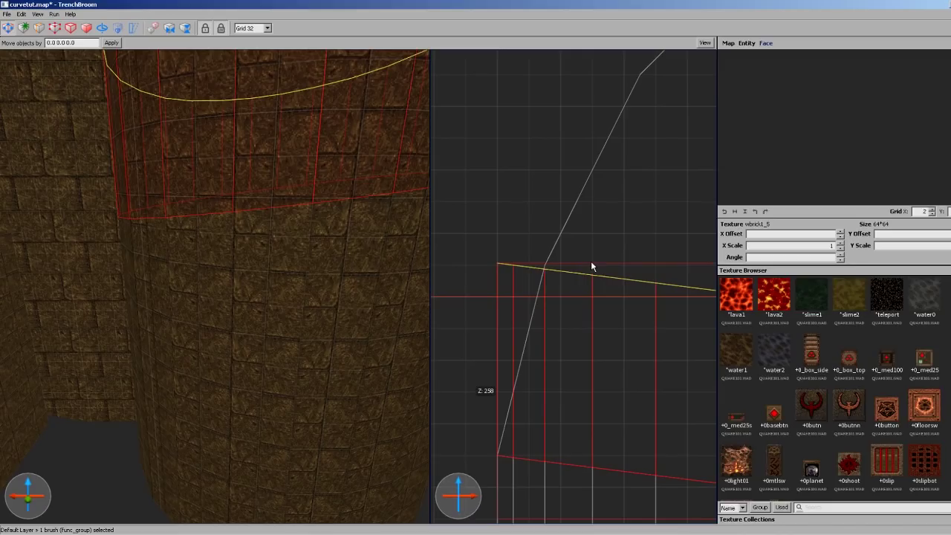
scroll(610, 351, down, 6)
key(Delete)
right_drag(597, 331, 550, 303)
key(ctrl+z)
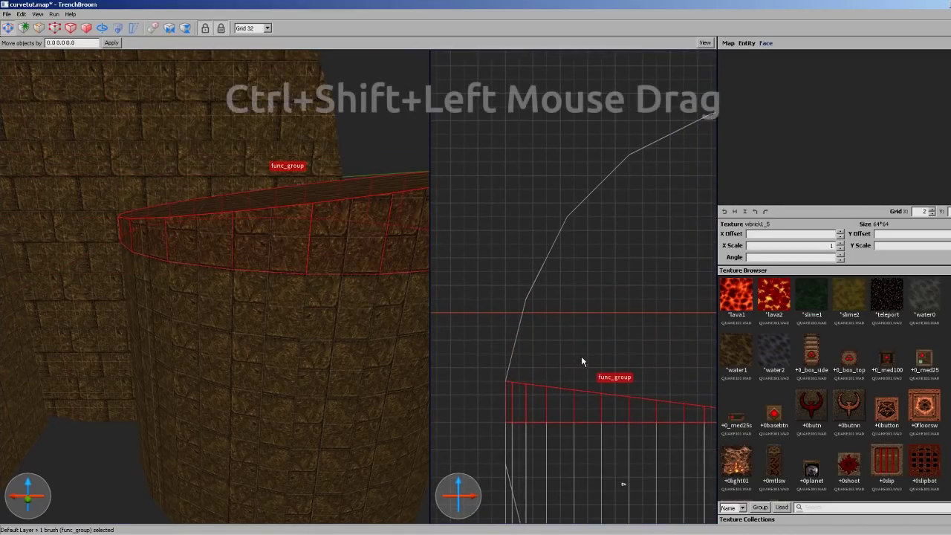
Extrude the slanted top face into a second segment rising to about the outer guide's next vertex, adjusting its height on a 16-unit grid
mouse_move(609, 360)
ctrl+shift+mouse_down()
mouse_move(607, 291)
mouse_move(528, 283)
mouse_move(563, 277)
mouse_move(583, 292)
ctrl+shift+mouse_up()
key(5)
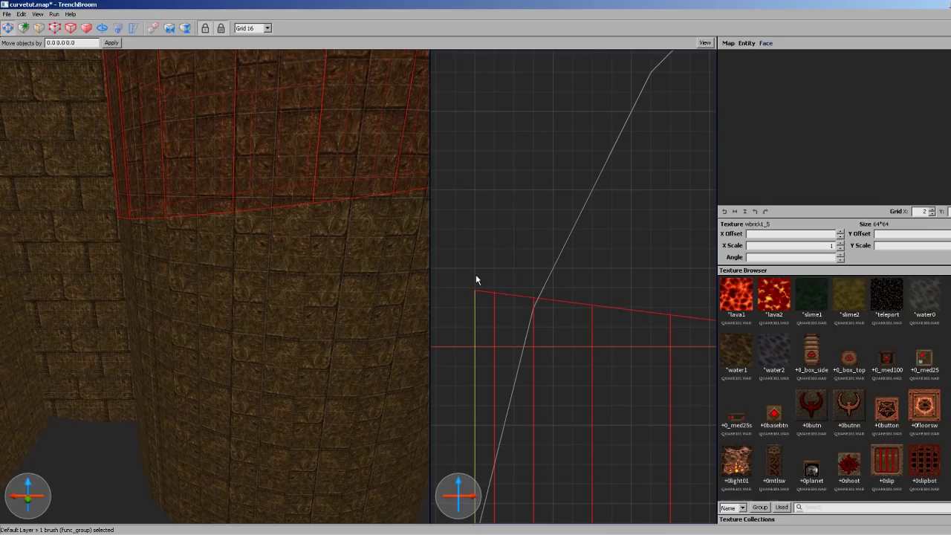
shift+drag(485, 279, 485, 276)
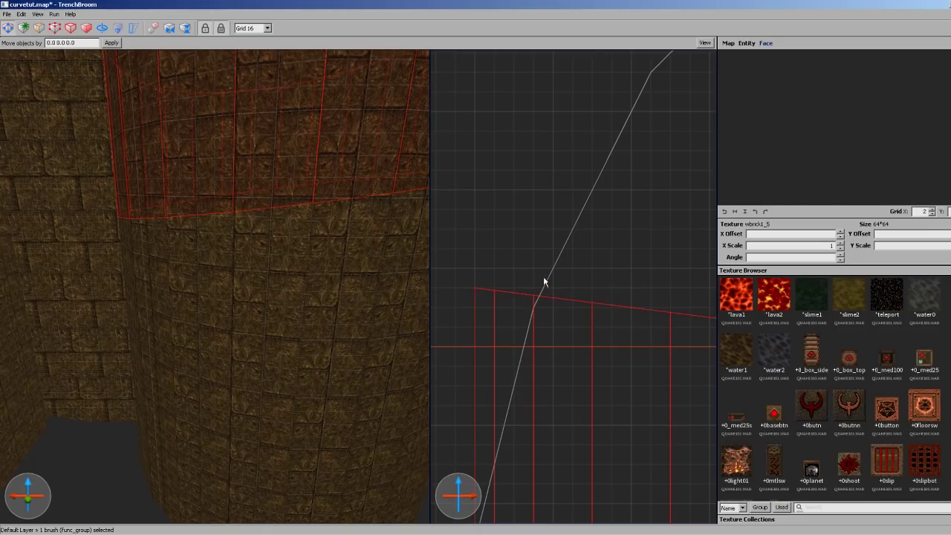
mouse_move(554, 283)
right_down()
mouse_move(541, 261)
mouse_move(496, 256)
right_up()
scroll(572, 327, down, 5)
mouse_move(593, 333)
right_down()
mouse_move(517, 277)
mouse_move(653, 363)
mouse_move(547, 326)
mouse_move(608, 347)
mouse_move(592, 352)
right_up()
scroll(582, 364, up, 2)
scroll(550, 327, down, 6)
scroll(590, 343, up, 12)
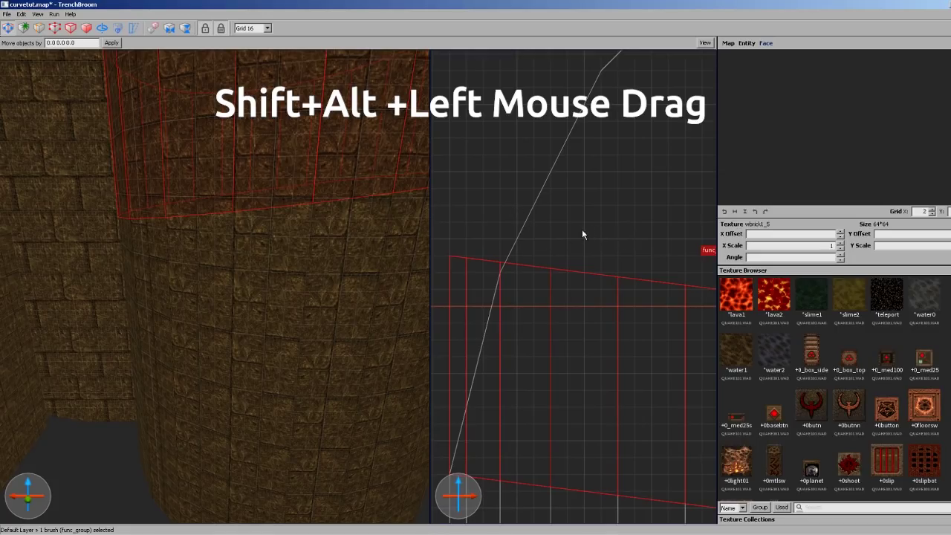
Shear the second segment's top sideways so its outer side follows the large guide circle and its upper corner meets the guide's vertex
alt+shift+drag(524, 227, 560, 246)
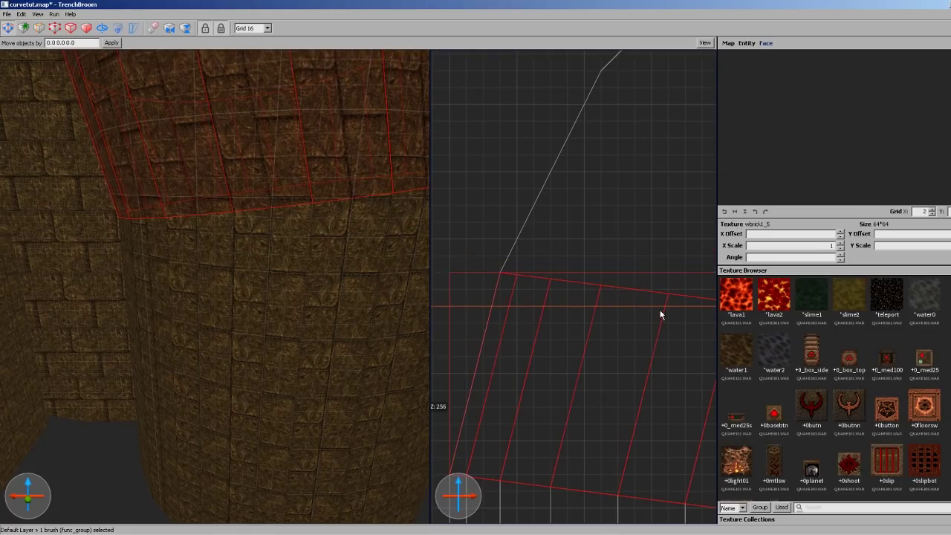
scroll(648, 292, down, 7)
right_drag(636, 280, 581, 256)
right_drag(669, 331, 500, 312)
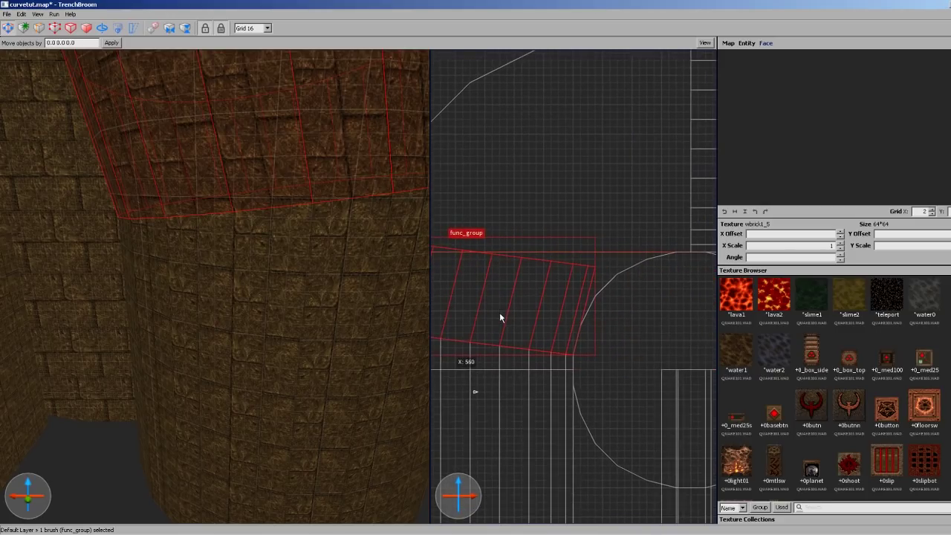
Split the sheared segment along the line between guide vertices 3024 -0 -160 and 2544 -0 32, and delete the excess upper piece
right_drag(582, 321, 613, 347)
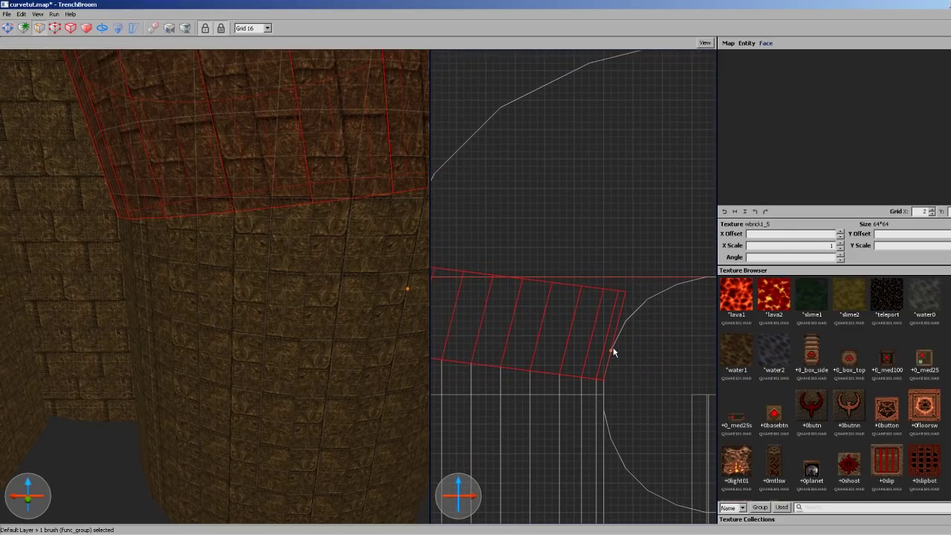
right_drag(477, 295, 540, 315)
click(542, 300)
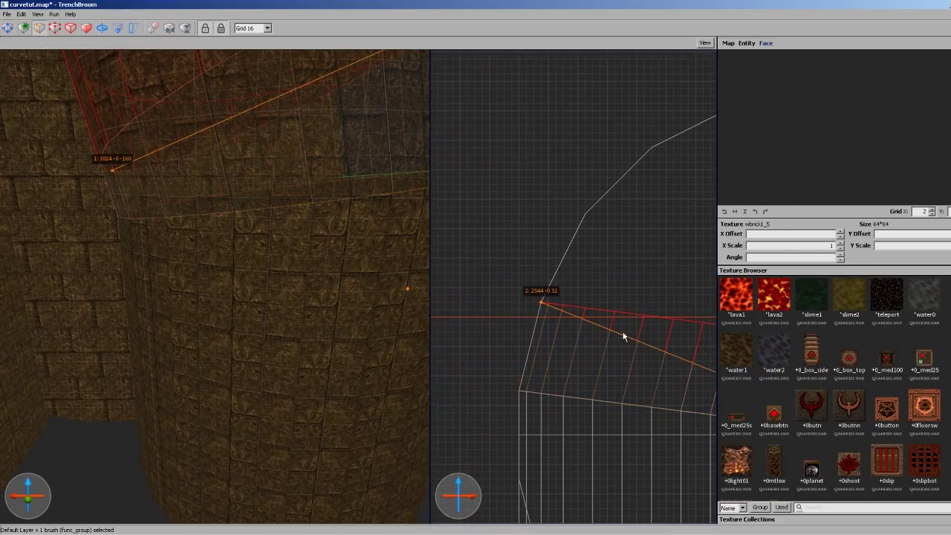
right_drag(627, 334, 544, 313)
key(ctrl+Return)
key(ctrl+Return)
key(Return)
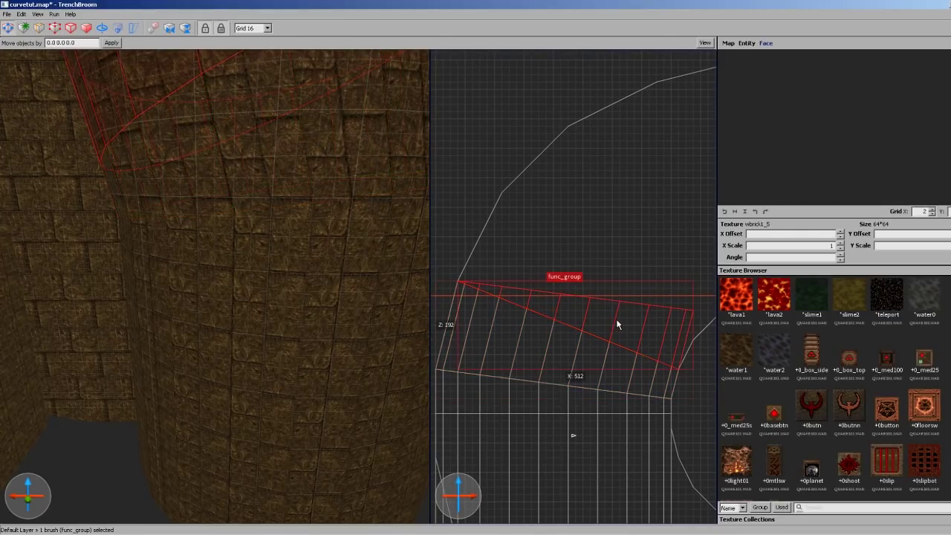
key(Delete)
mouse_move(306, 214)
right_down()
mouse_move(290, 202)
mouse_move(295, 243)
mouse_move(338, 311)
right_up()
right_drag(549, 321, 567, 302)
right_drag(617, 342, 482, 378)
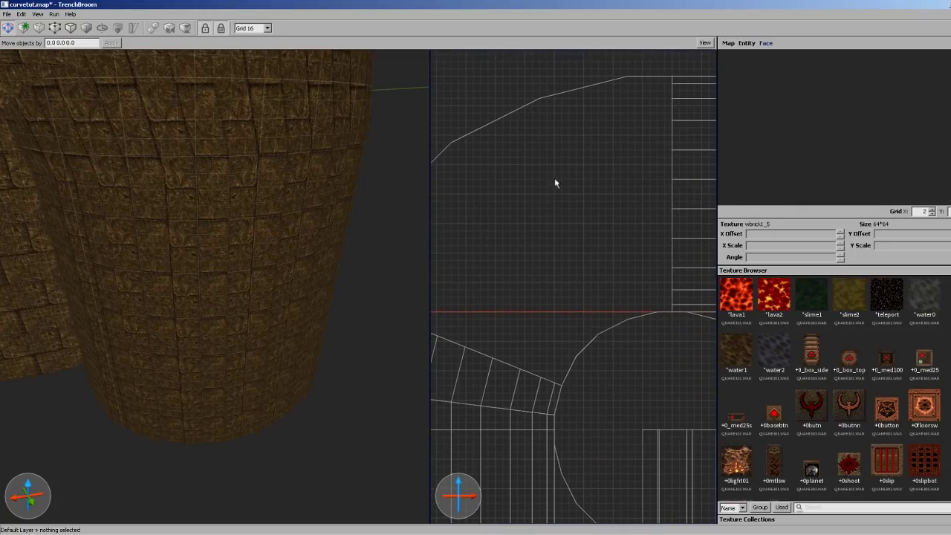
Realign the brick texture on one side face of the second segment, shifting its X offset to about -807
right_drag(239, 266, 288, 296)
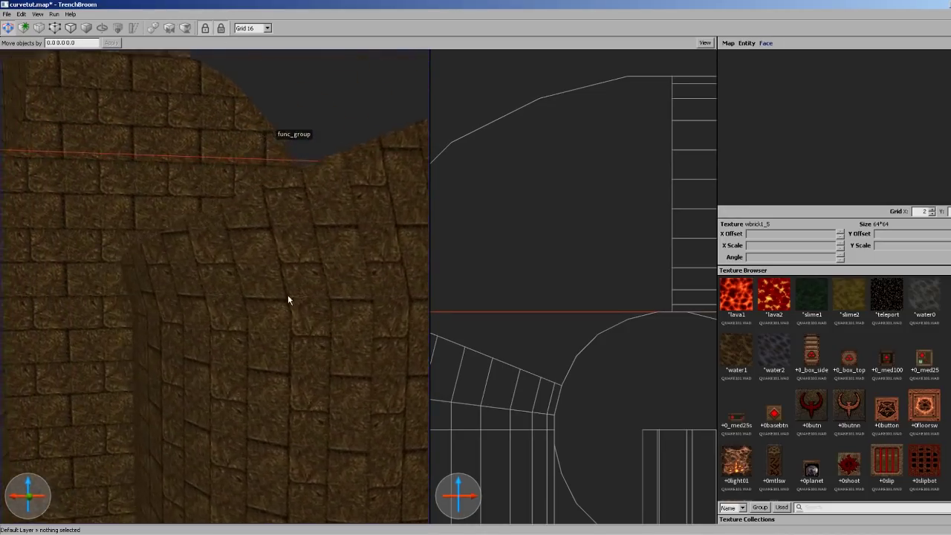
scroll(287, 294, down, 5)
scroll(312, 293, up, 3)
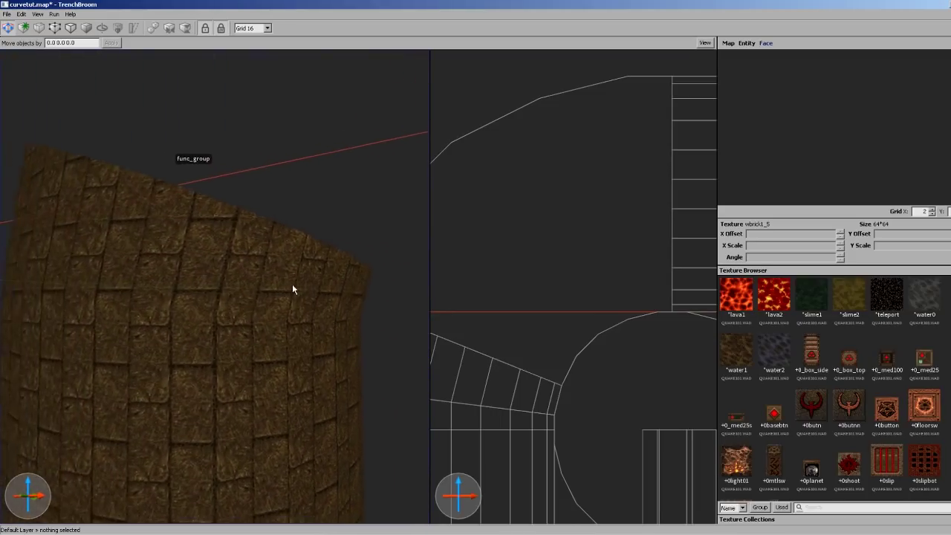
scroll(297, 286, up, 5)
right_drag(302, 286, 405, 223)
right_drag(318, 272, 260, 273)
shift+click(311, 260)
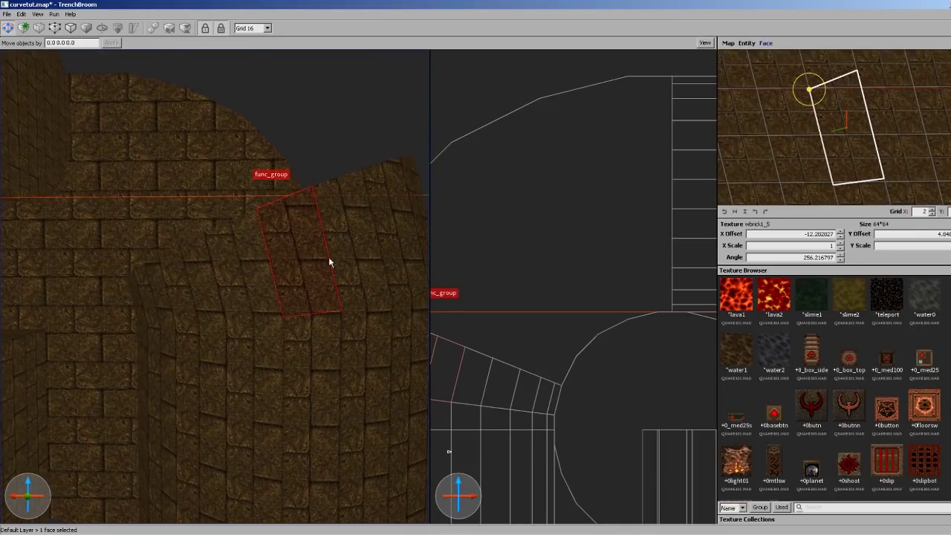
right_drag(864, 117, 812, 117)
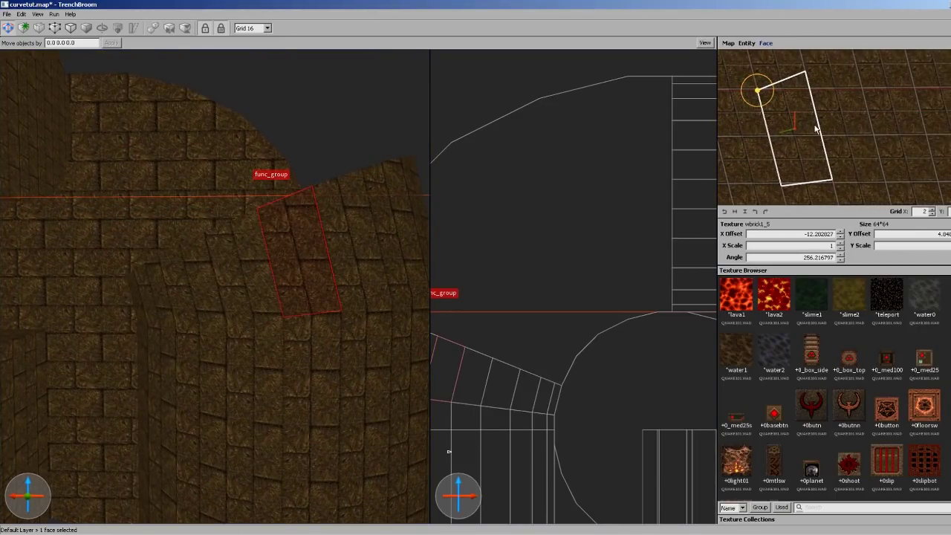
drag(820, 130, 821, 117)
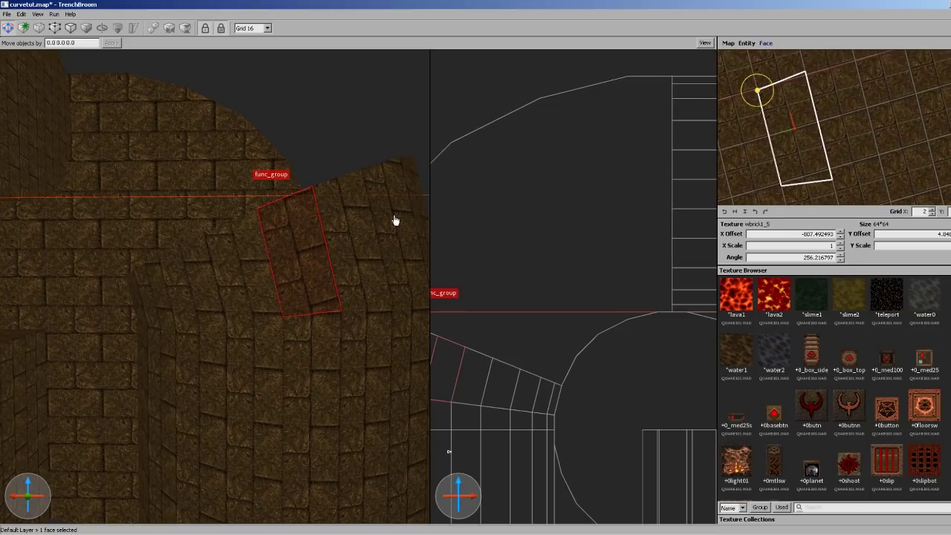
right_drag(333, 221, 340, 223)
key(Escape)
shift+click(288, 241)
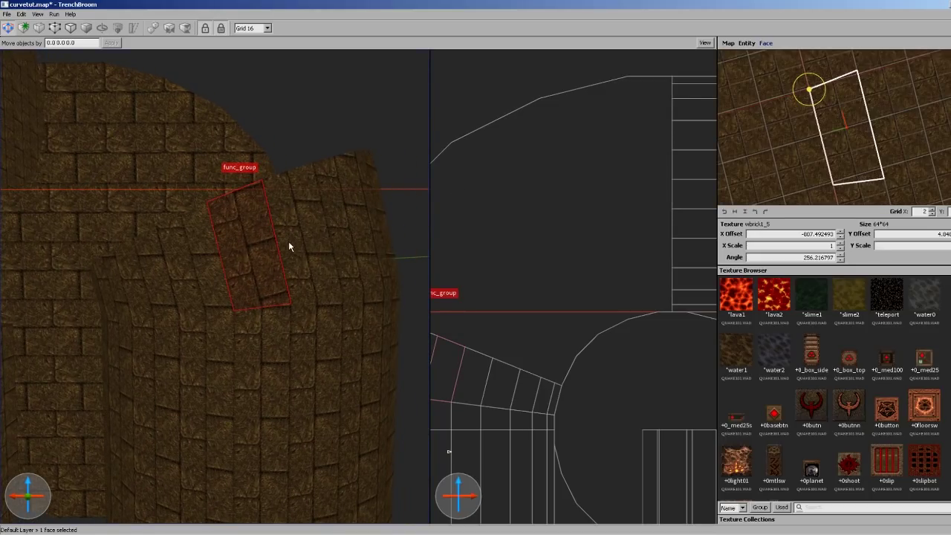
key(Escape)
mouse_move(299, 237)
alt+right_down()
mouse_move(268, 269)
mouse_move(297, 237)
alt+right_up()
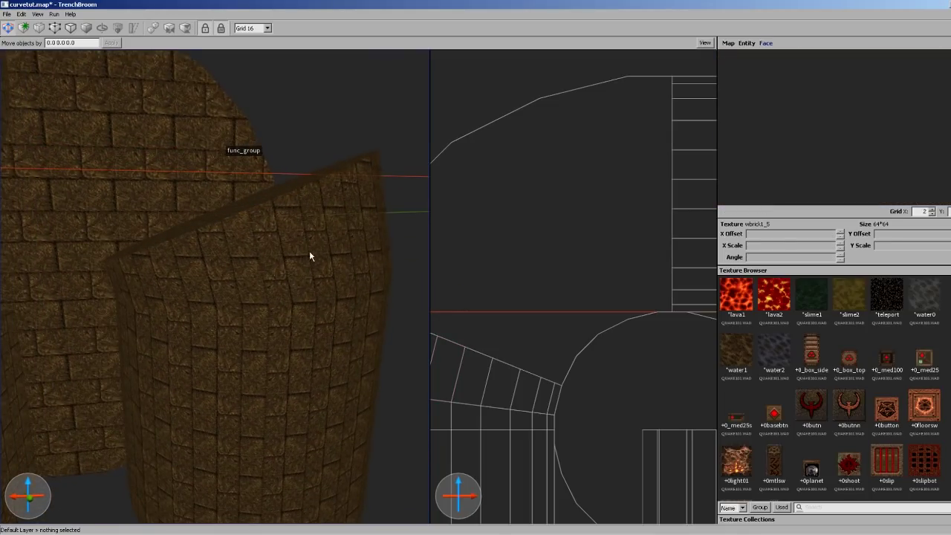
Try extruding the second segment's slanted top face into a third segment reaching about the large outer guide's next vertex
mouse_move(282, 288)
right_down()
mouse_move(282, 314)
mouse_move(336, 272)
mouse_move(292, 302)
mouse_move(288, 295)
right_up()
click(288, 295)
mouse_move(605, 309)
right_down()
mouse_move(671, 291)
mouse_move(704, 294)
right_up()
scroll(514, 293, up, 2)
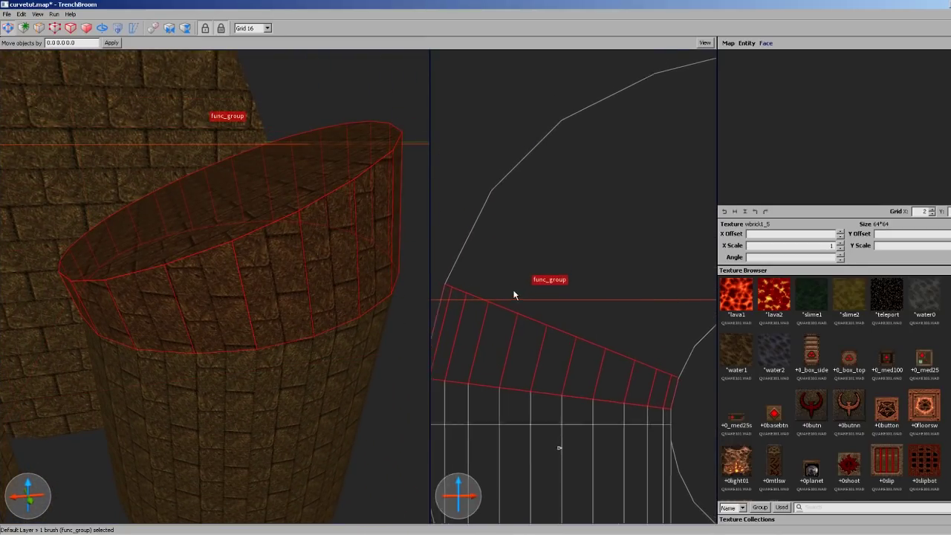
right_drag(513, 293, 599, 345)
scroll(571, 327, up, 4)
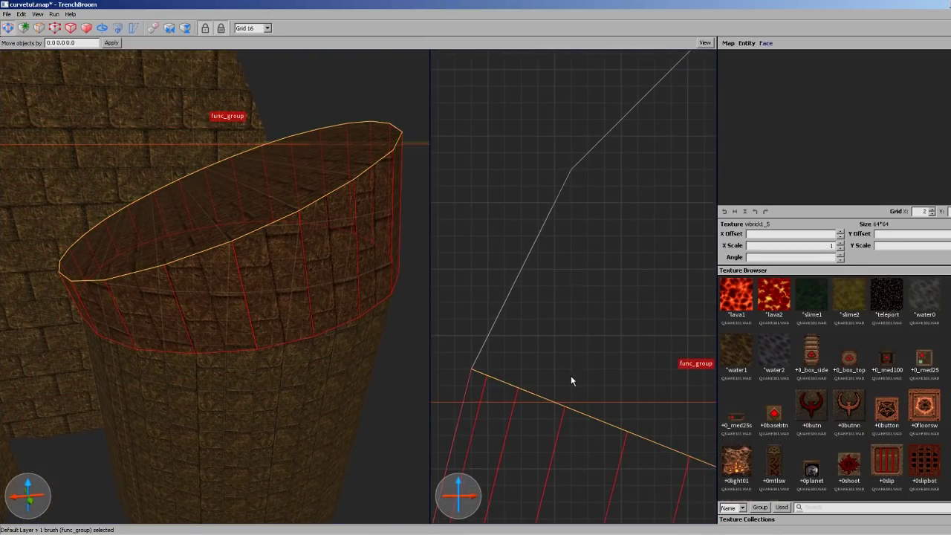
ctrl+shift+drag(571, 376, 704, 183)
Try shearing the third segment's top toward the outer guide on an 8-unit grid, and undo the shear and extrusion
right_drag(621, 198, 621, 344)
scroll(606, 331, up, 4)
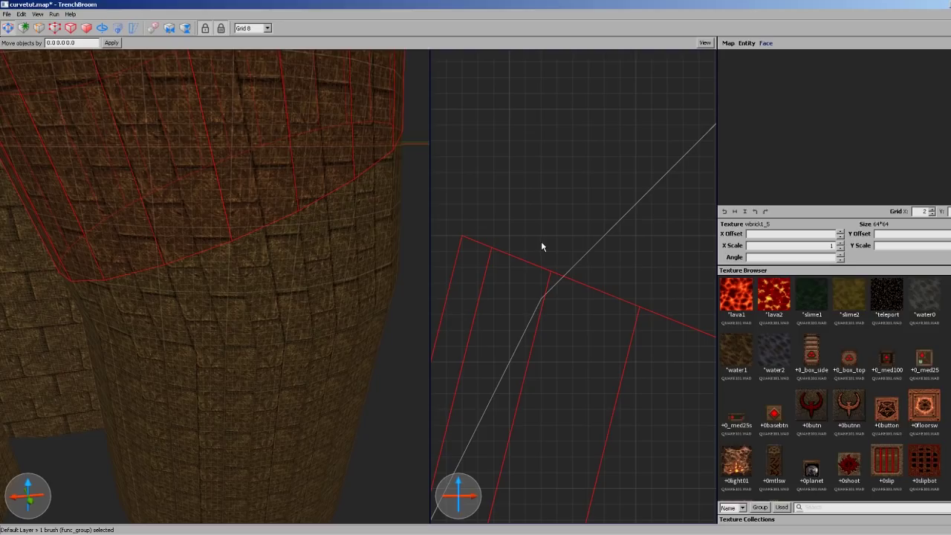
mouse_move(498, 251)
right_down()
mouse_move(547, 299)
mouse_move(587, 292)
right_up()
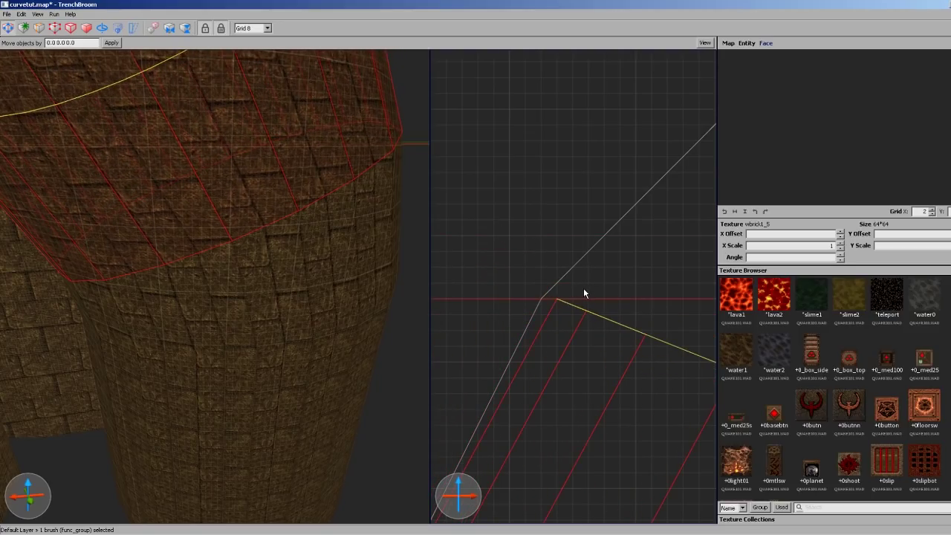
alt+shift+drag(583, 289, 581, 290)
key(ctrl+z)
scroll(578, 289, down, 6)
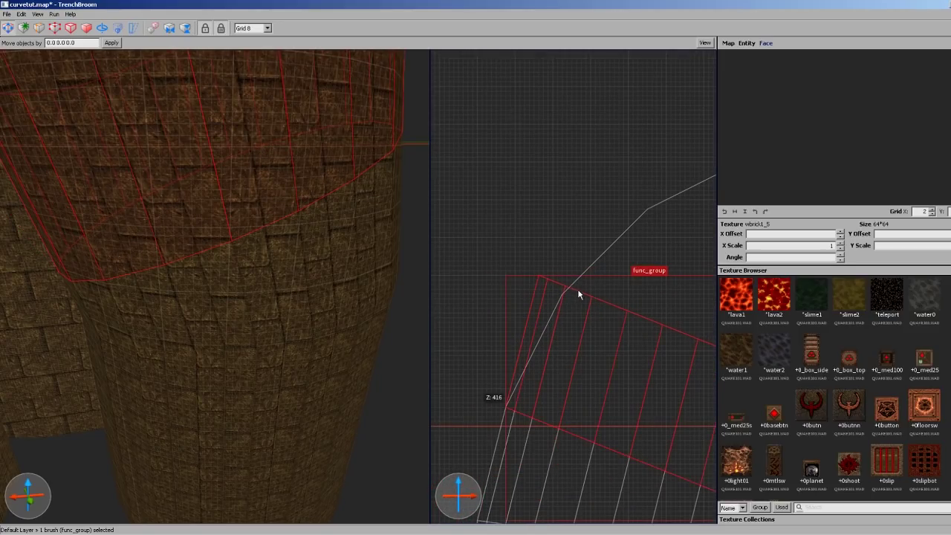
right_drag(578, 294, 570, 285)
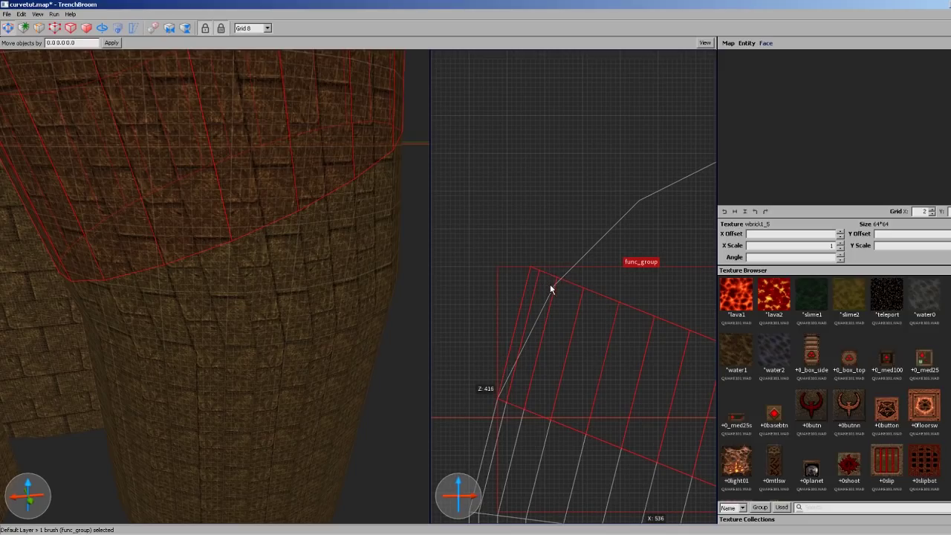
right_drag(589, 339, 570, 282)
key(ctrl+z)
key(ctrl+z)
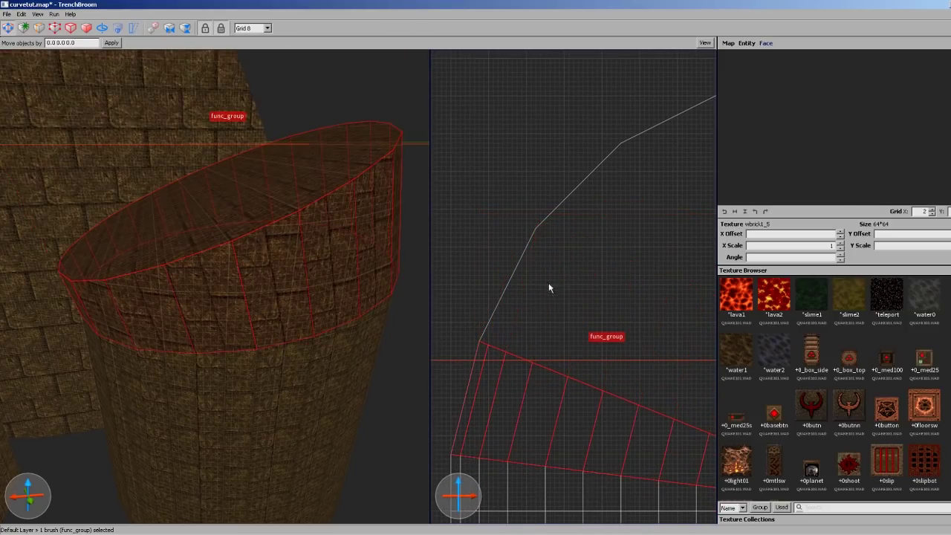
Try a shorter third segment with its top sheared sideways and upward to the outer guide's vertex, and undo it
scroll(516, 330, up, 5)
ctrl+shift+drag(512, 342, 542, 322)
mouse_move(480, 440)
alt+shift+mouse_down()
mouse_move(600, 233)
mouse_move(603, 201)
alt+shift+mouse_up()
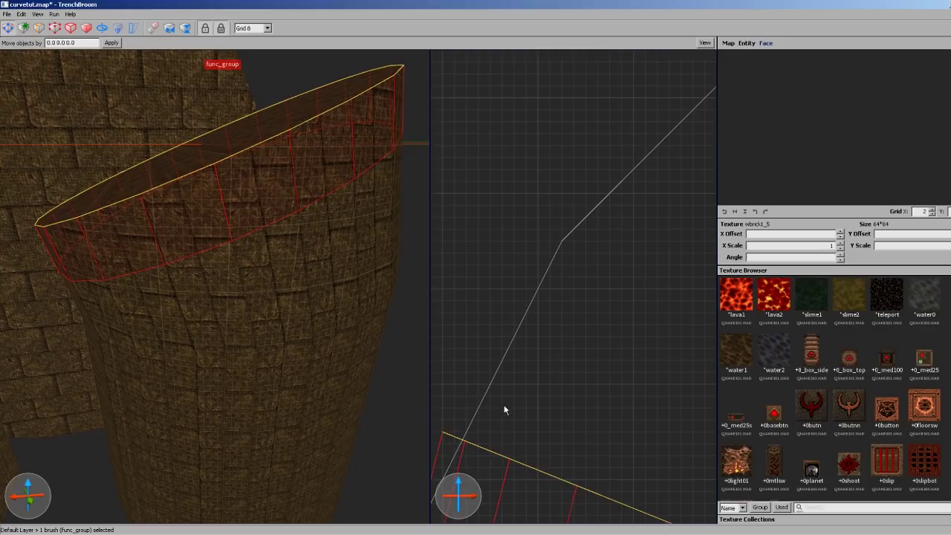
mouse_move(278, 237)
alt+right_down()
mouse_move(265, 313)
mouse_move(283, 344)
mouse_move(312, 270)
mouse_move(295, 297)
mouse_move(321, 308)
mouse_move(268, 319)
alt+right_up()
key(Escape)
click(294, 287)
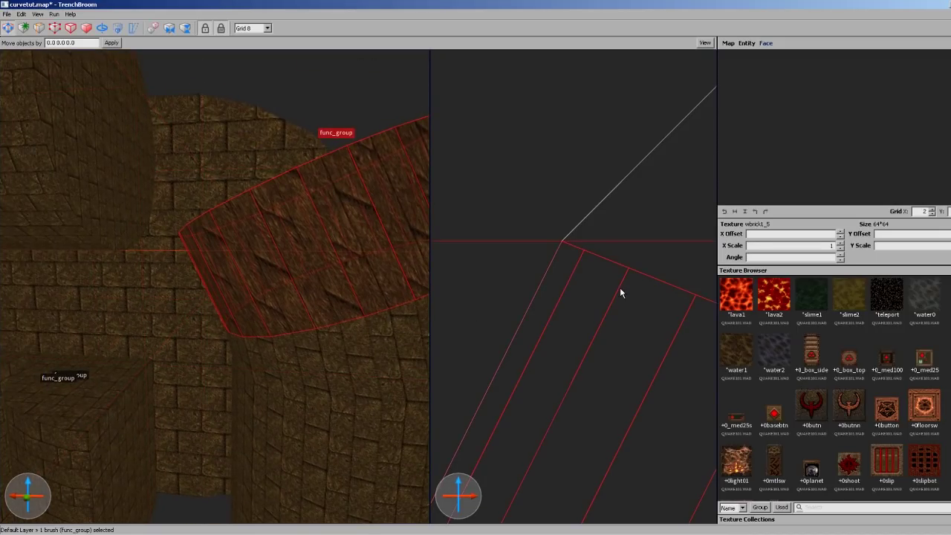
key(ctrl+z)
key(ctrl+z)
key(ctrl+z)
Extrude the second segment's slanted top face into a third segment, adjusting its height on the 8-unit grid to about the outer guide's next vertex
scroll(620, 288, down, 5)
right_drag(506, 392, 495, 416)
ctrl+shift+drag(571, 370, 629, 255)
scroll(616, 261, up, 8)
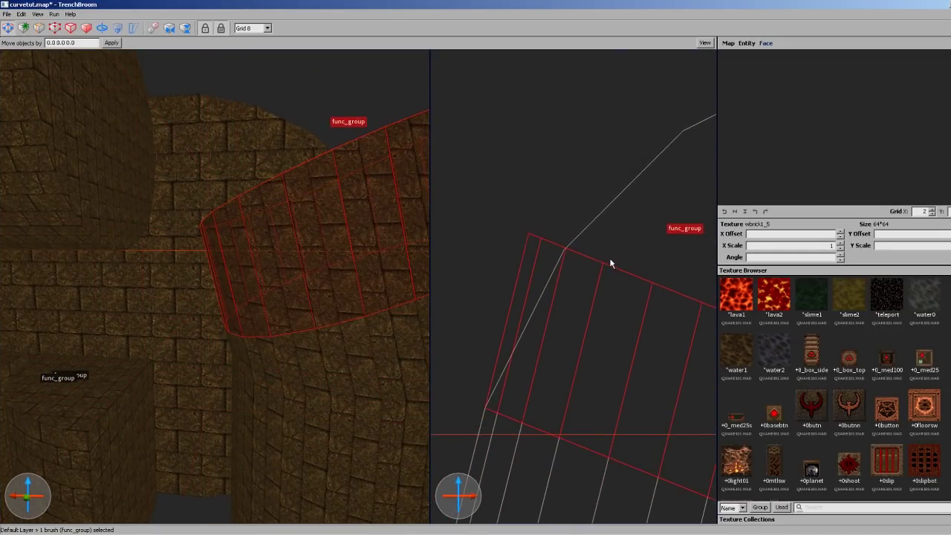
right_drag(563, 250, 613, 307)
drag(625, 285, 630, 277)
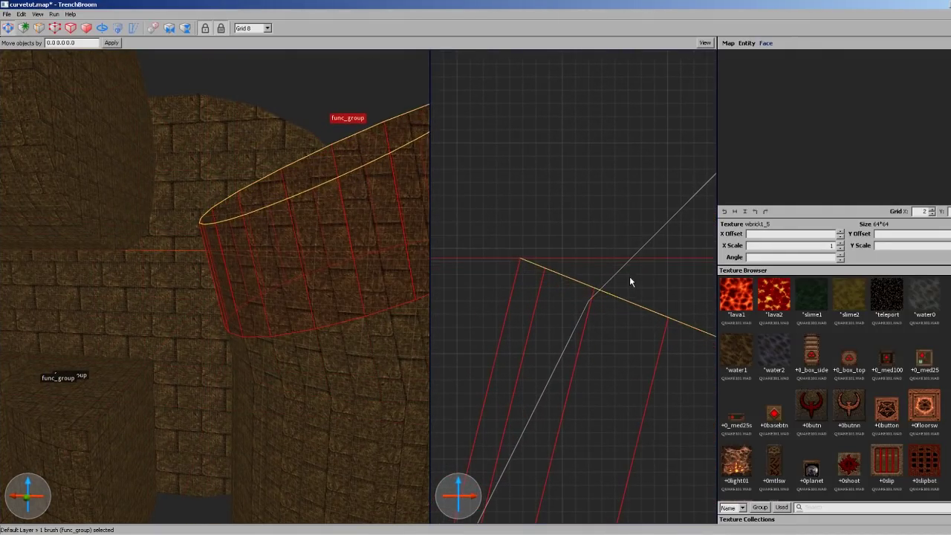
right_drag(544, 264, 590, 164)
scroll(590, 164, down, 4)
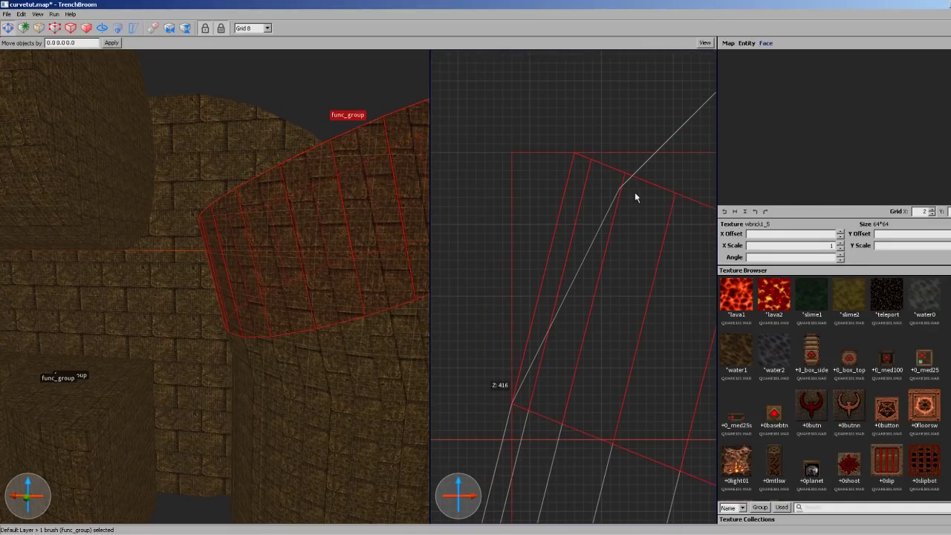
right_drag(612, 236, 526, 269)
scroll(560, 240, up, 6)
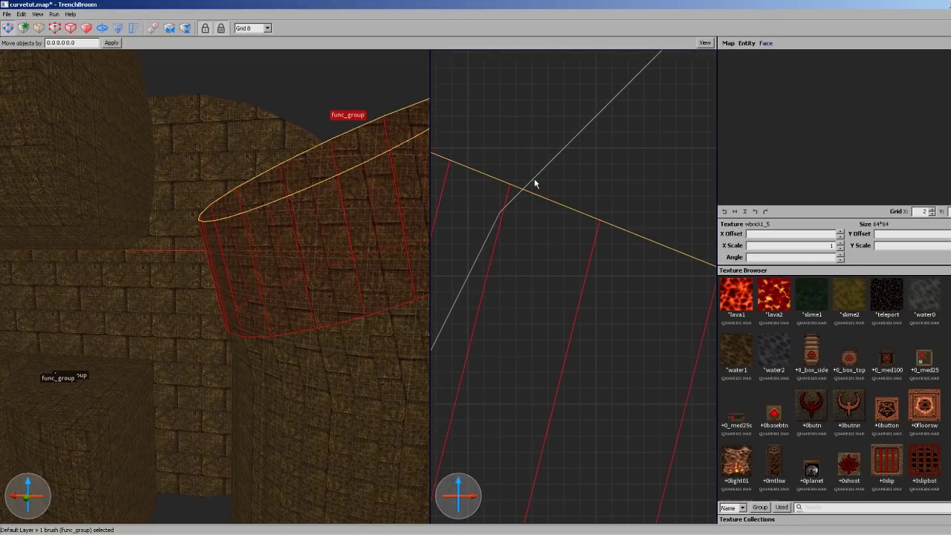
Shear the third segment's top sideways so that its outer side follows the large guide circle
alt+shift+drag(532, 184, 605, 253)
scroll(604, 261, down, 4)
right_drag(603, 266, 548, 244)
mouse_move(367, 241)
alt+right_down()
mouse_move(331, 275)
mouse_move(368, 243)
alt+right_up()
Clip the third segment along the line between guide vertices 2640 -0 224 and 3056 -0 -96, keeping the lower part
right_drag(516, 275, 483, 241)
key(c)
click(467, 179)
right_drag(639, 338, 445, 232)
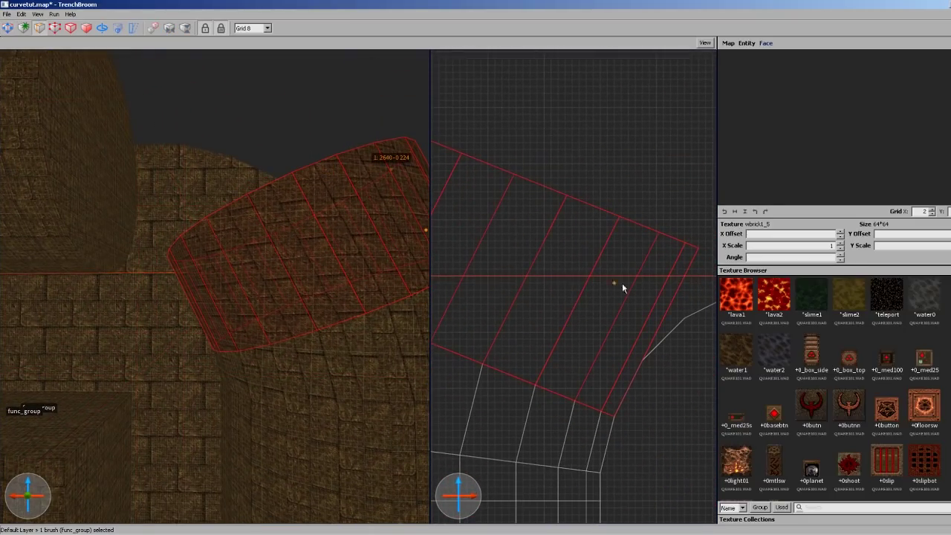
mouse_move(656, 362)
right_down()
mouse_move(603, 346)
mouse_move(665, 384)
right_up()
click(584, 341)
key(ctrl+Return)
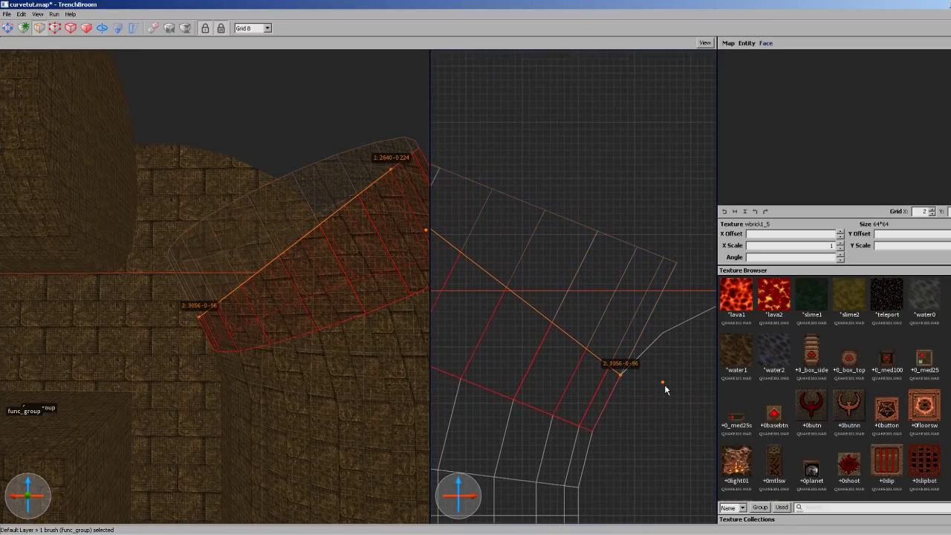
right_drag(620, 315, 694, 356)
key(Return)
key(Escape)
Extrude the third segment's slanted top into a fourth segment and shear its top so its outer corner meets the outer guide's next vertex
right_drag(570, 254, 738, 370)
right_drag(539, 290, 511, 355)
ctrl+shift+drag(531, 331, 660, 208)
scroll(660, 208, up, 5)
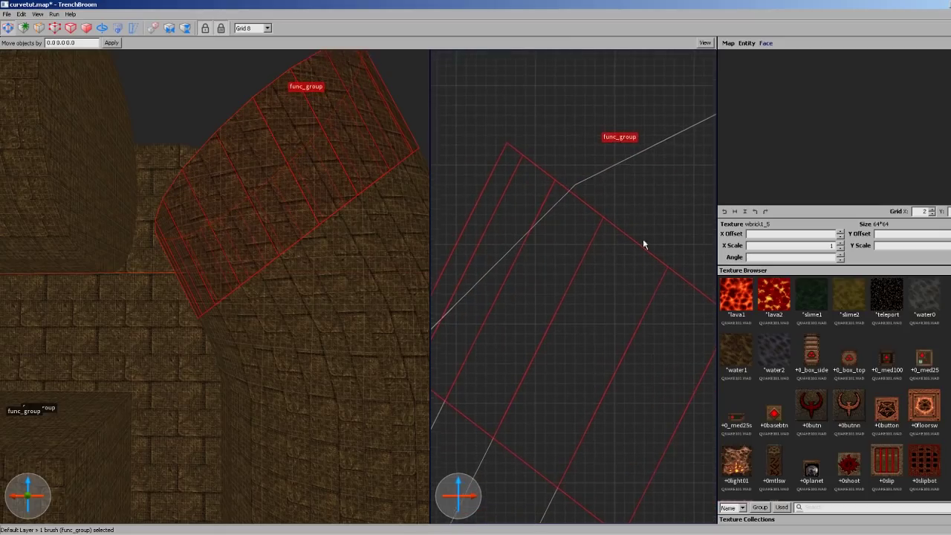
right_drag(568, 156, 604, 256)
mouse_move(604, 257)
shift+mouse_down()
mouse_move(610, 251)
mouse_move(679, 312)
mouse_move(637, 364)
shift+mouse_up()
Clip the fourth segment along the line from outer guide vertex 2784 -0 368 to the inner guide's next vertex, keeping the lower part
key(c)
click(585, 280)
scroll(616, 367, down, 4)
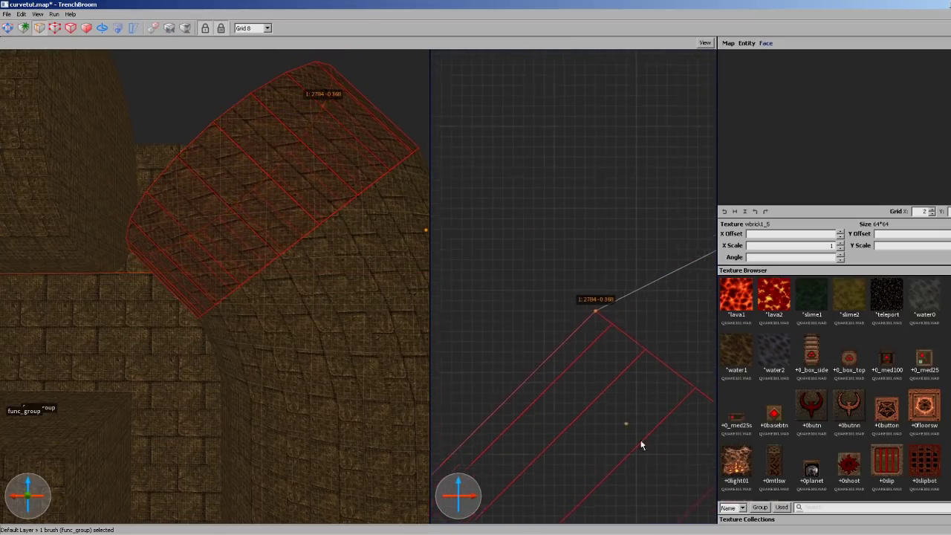
right_drag(641, 443, 492, 204)
right_drag(706, 379, 564, 316)
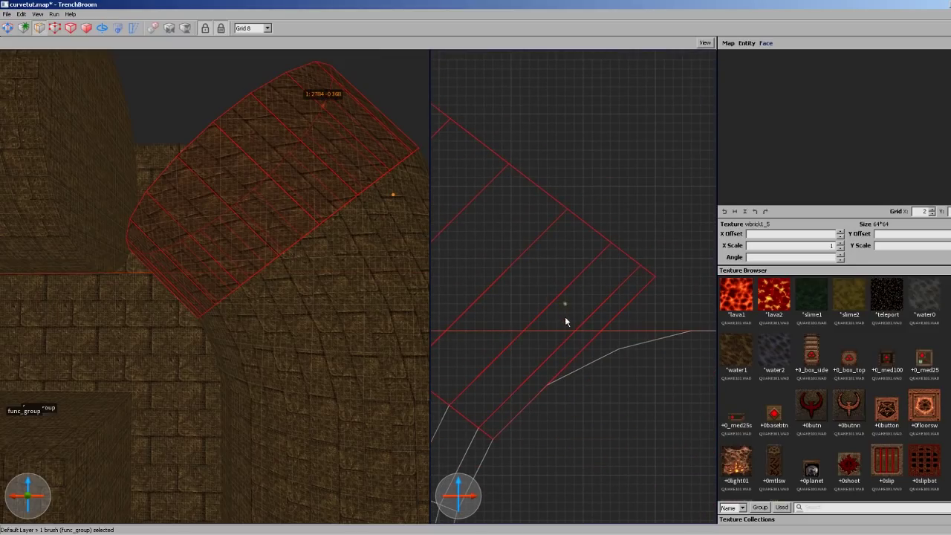
click(551, 385)
right_drag(305, 288, 316, 238)
key(Return)
key(Escape)
key(Escape)
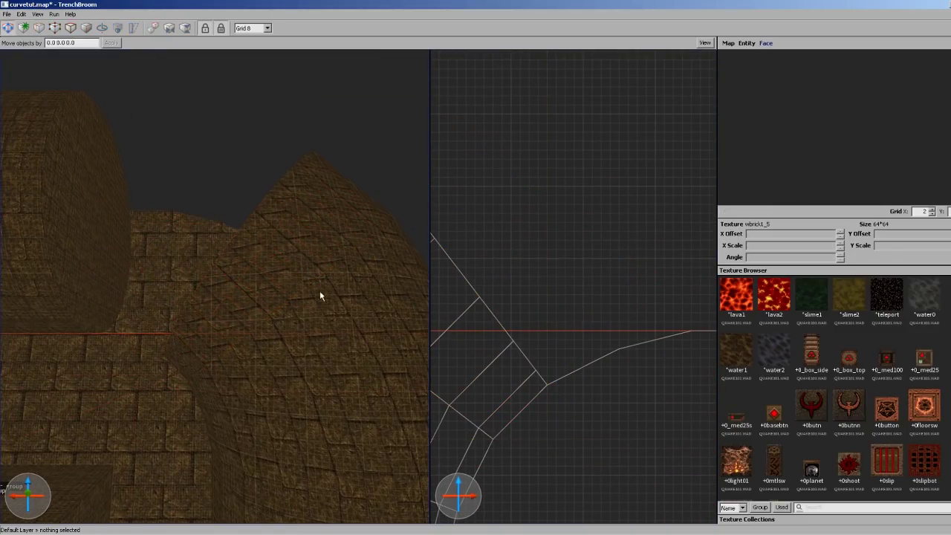
Duplicate the three lower elbow segments, then mirror and rotate the copies to bridge the fourth segment and the horizontal cylinder
mouse_move(320, 291)
alt+right_down()
mouse_move(348, 316)
mouse_move(321, 320)
mouse_move(300, 305)
alt+right_up()
click(300, 305)
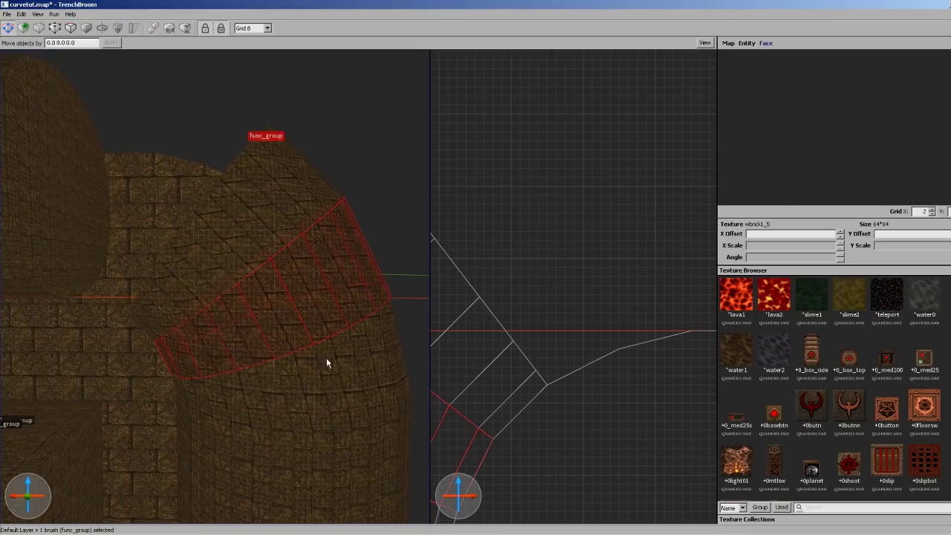
scroll(618, 297, up, 5)
scroll(568, 328, down, 2)
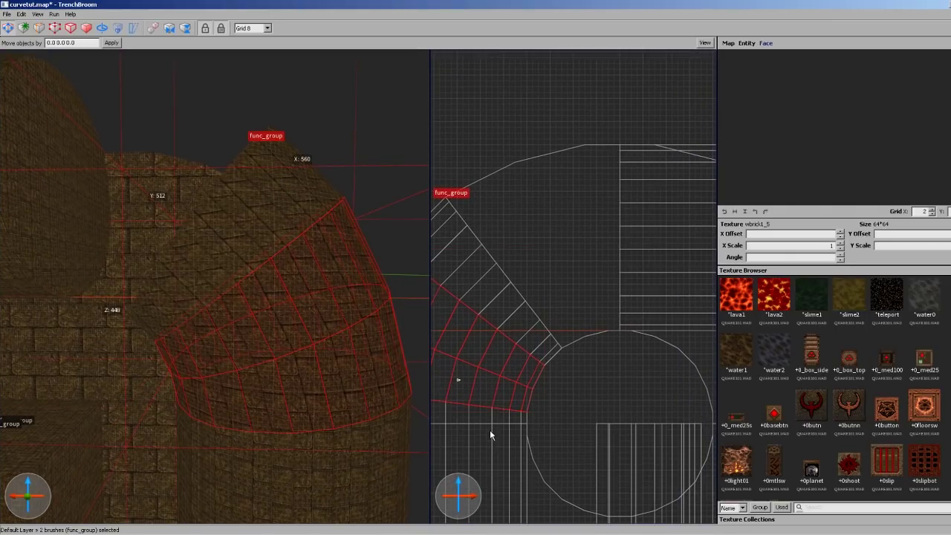
mouse_move(500, 335)
ctrl+mouse_down()
mouse_move(583, 246)
mouse_move(576, 273)
mouse_move(584, 288)
ctrl+mouse_up()
key(alt+Up)
scroll(581, 281, up, 2)
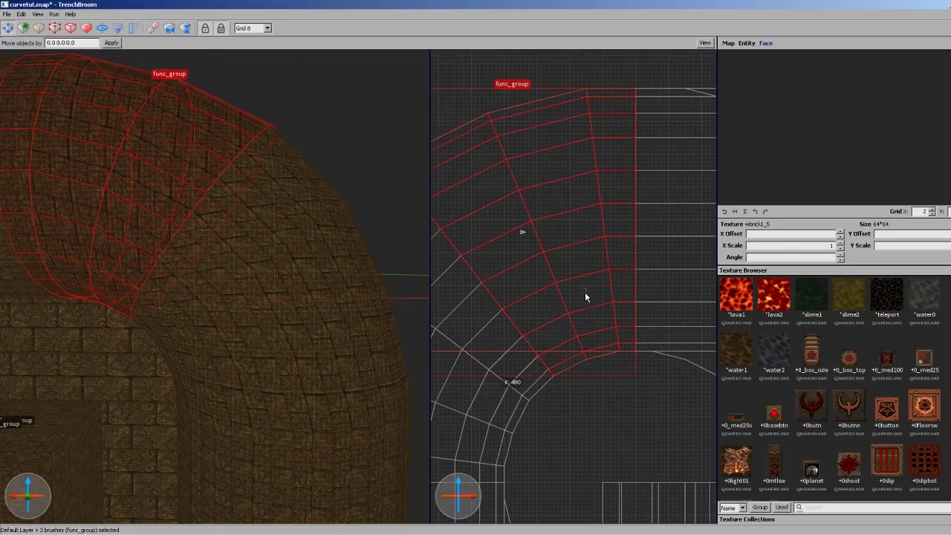
right_drag(554, 288, 678, 255)
key(Escape)
Examine the completed elbow's curvature and brick texture alignment from several angles
right_drag(268, 225, 225, 274)
key(s)
key(w)
key(s)
key(w)
key(w)
key(s)
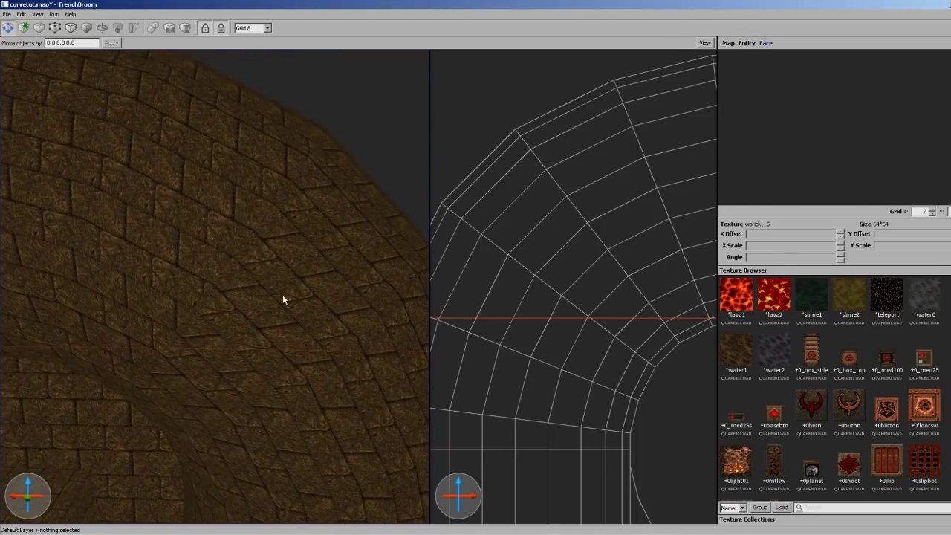
mouse_move(282, 295)
right_down()
mouse_move(275, 252)
mouse_move(295, 342)
mouse_move(278, 291)
mouse_move(260, 361)
right_up()
click(261, 361)
mouse_move(267, 426)
right_down()
mouse_move(318, 439)
mouse_move(222, 381)
right_up()
mouse_move(381, 299)
right_down()
mouse_move(215, 298)
mouse_move(251, 245)
mouse_move(219, 299)
mouse_move(243, 308)
right_up()
key(Escape)
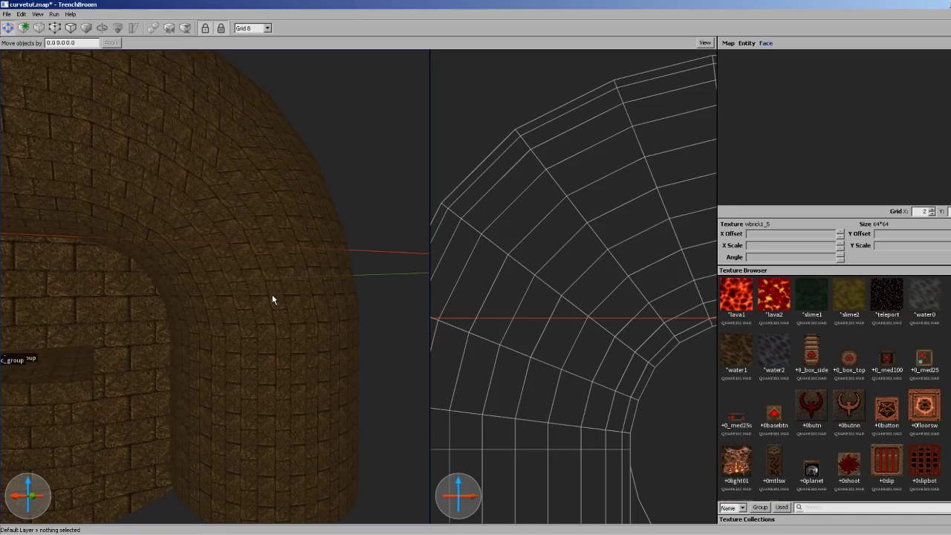
Select both cylinders and all seven elbow segments and turn them into one func_detail entity
scroll(586, 300, down, 8)
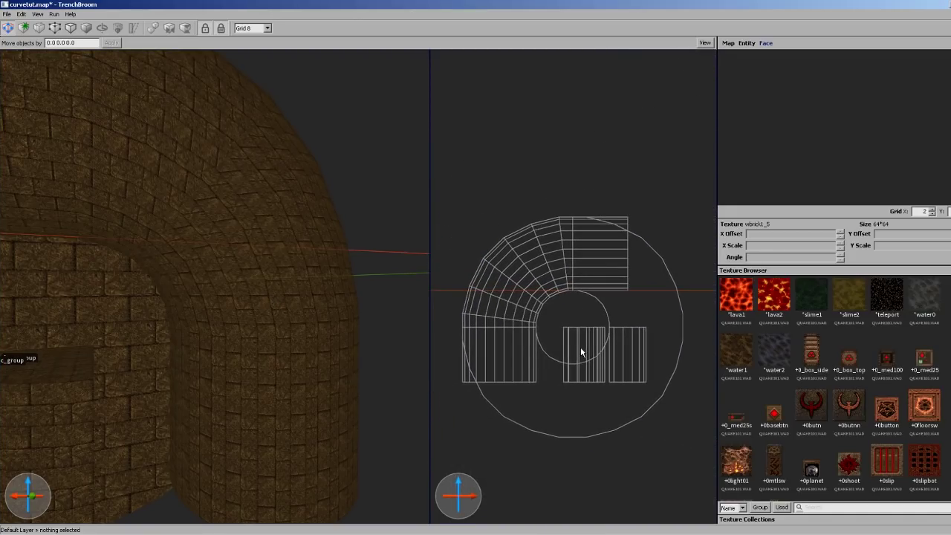
right_drag(206, 283, 152, 161)
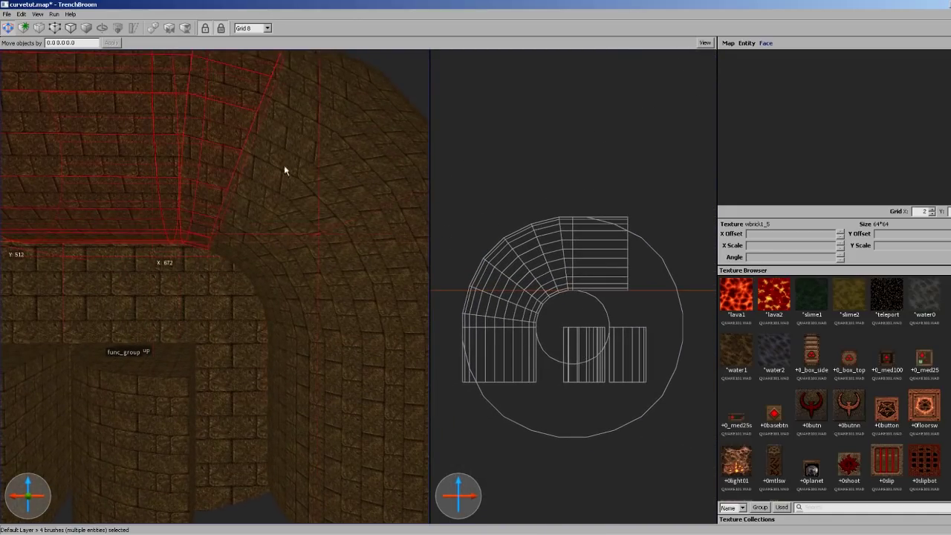
ctrl+drag(284, 166, 362, 396)
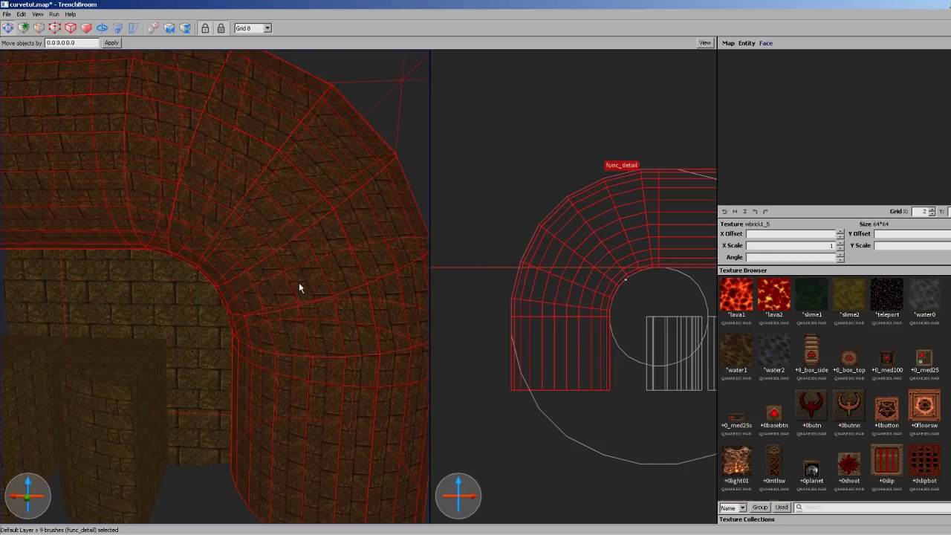
mouse_move(336, 286)
right_down()
mouse_move(275, 306)
mouse_move(290, 315)
mouse_move(263, 265)
right_up()
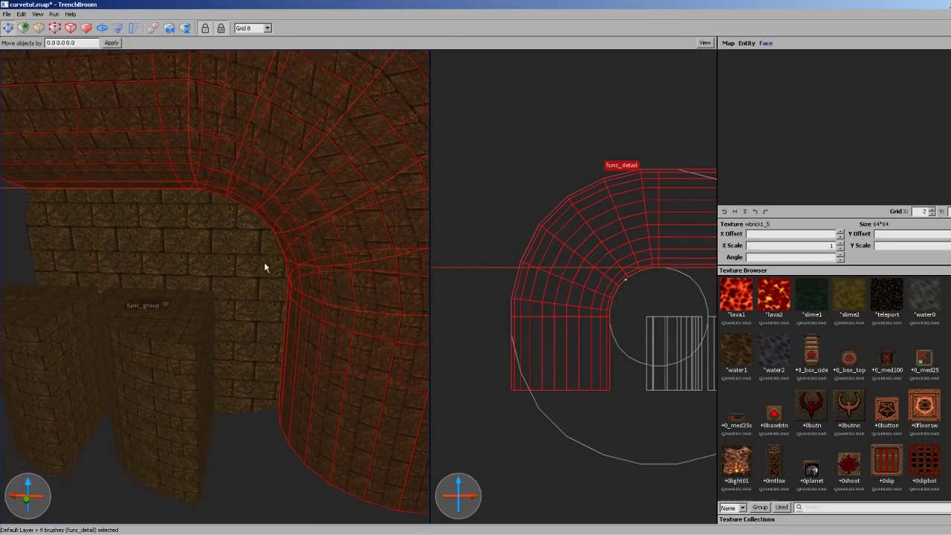
Delete the inner and outer guide cylinders around the finished pipe elbow
click(312, 272)
key(Delete)
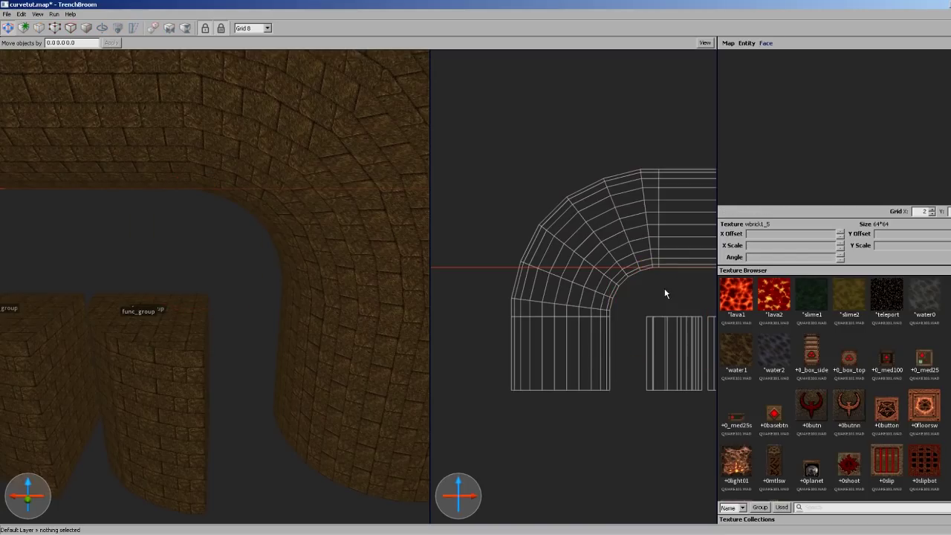
scroll(245, 240, down, 3)
Select the horizontal cylinder with the three upper elbow segments and move them up and away from the rest on grid 16
mouse_move(246, 240)
right_down()
mouse_move(229, 223)
mouse_move(246, 234)
mouse_move(272, 201)
right_up()
scroll(245, 234, up, 3)
click(226, 193)
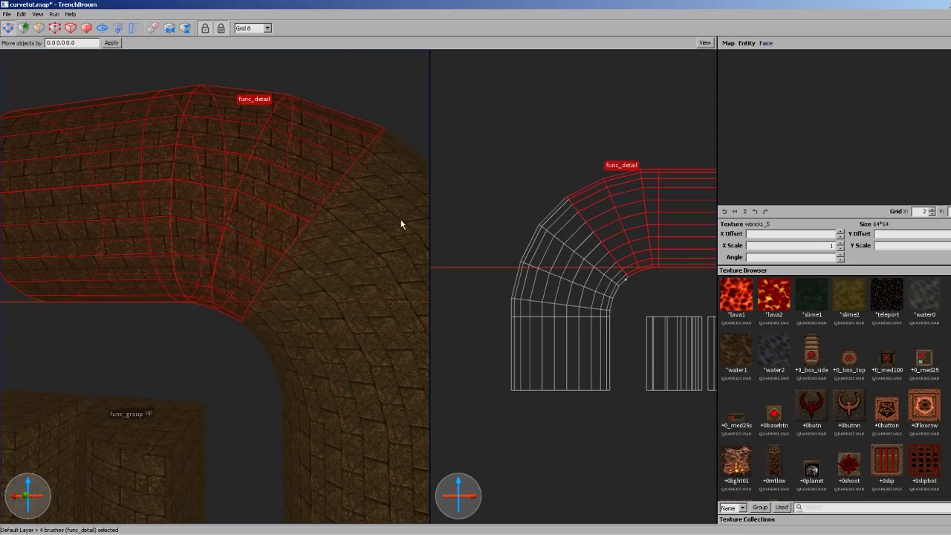
scroll(557, 258, up, 5)
key(bracketright)
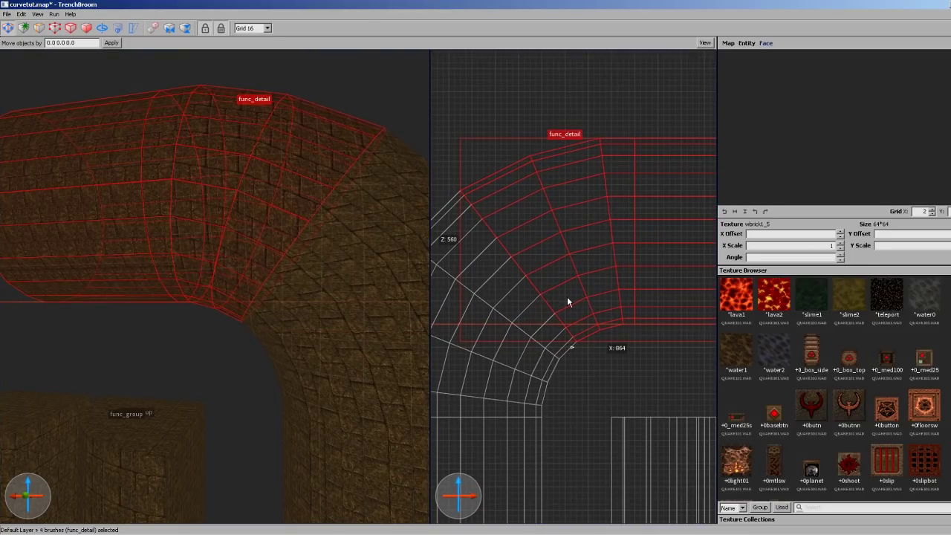
mouse_move(568, 293)
mouse_down()
mouse_move(660, 234)
mouse_move(642, 197)
mouse_move(664, 182)
mouse_up()
Extend the middle elbow segment by pulling its upper end face diagonally toward the moved upper half
click(542, 312)
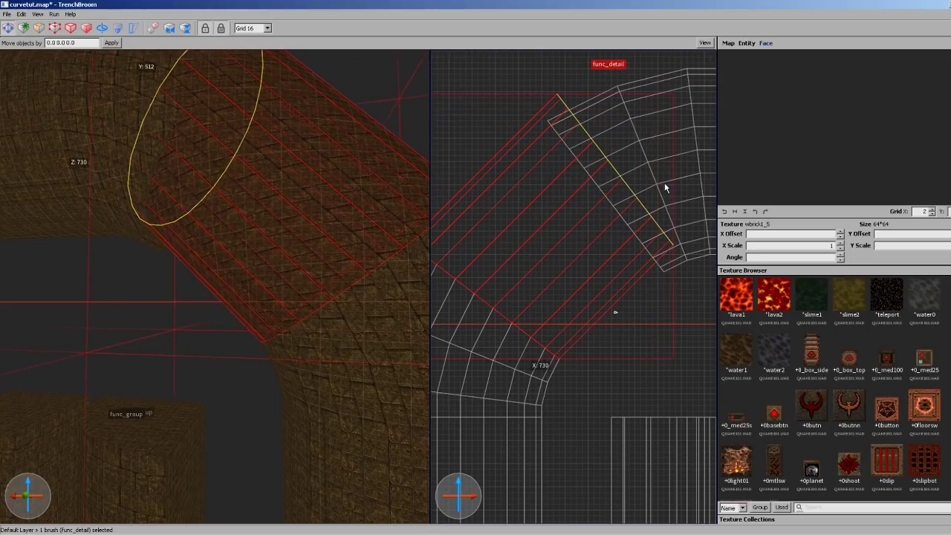
right_drag(664, 182, 636, 284)
scroll(633, 269, up, 4)
mouse_move(589, 248)
shift+mouse_down()
mouse_move(606, 238)
mouse_move(602, 243)
shift+mouse_up()
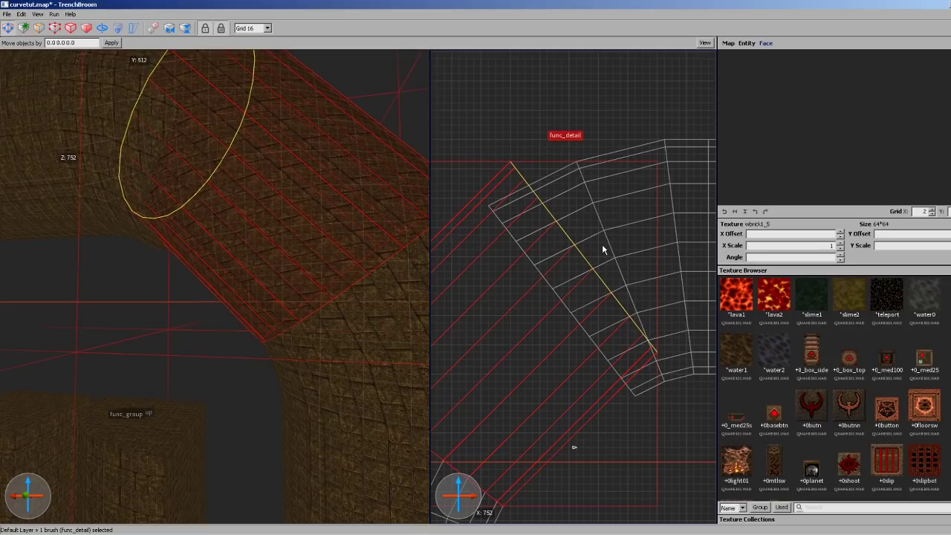
Move the four upper pipe brushes so they line up with the end face of the extended middle segment
right_drag(602, 244, 518, 293)
key(Escape)
double_click(500, 275)
drag(472, 346, 503, 294)
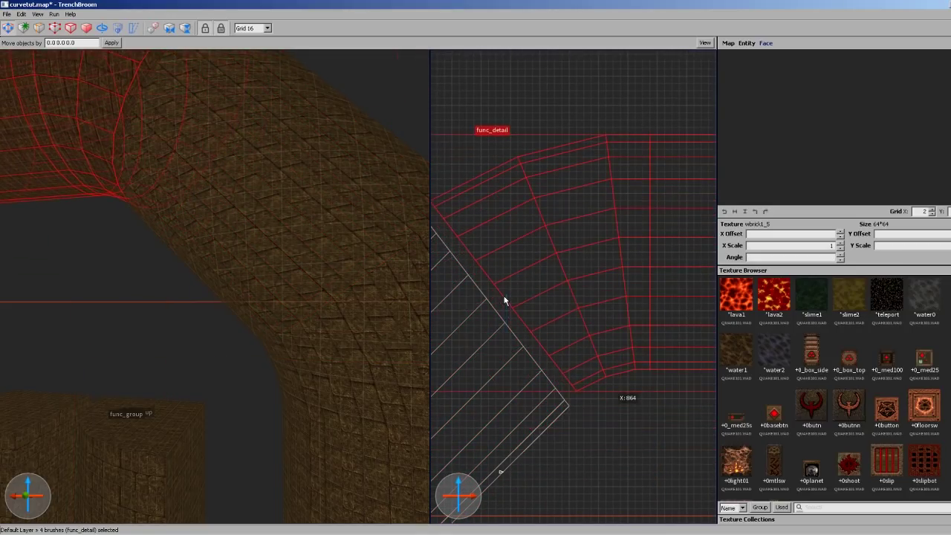
right_drag(509, 285, 566, 298)
drag(566, 298, 560, 311)
key(Escape)
Examine the stretched elbow's shape and segment joints from several angles in both views
mouse_move(243, 264)
right_down()
mouse_move(252, 229)
mouse_move(250, 320)
right_up()
scroll(244, 271, down, 3)
scroll(590, 235, down, 5)
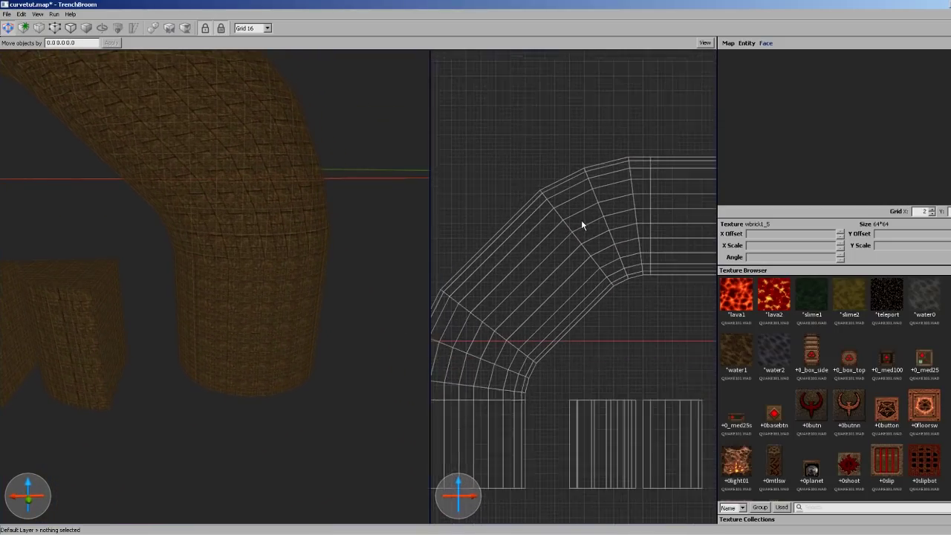
right_drag(617, 243, 638, 242)
mouse_move(261, 237)
right_down()
mouse_move(259, 201)
mouse_move(270, 274)
right_up()
double_click(251, 235)
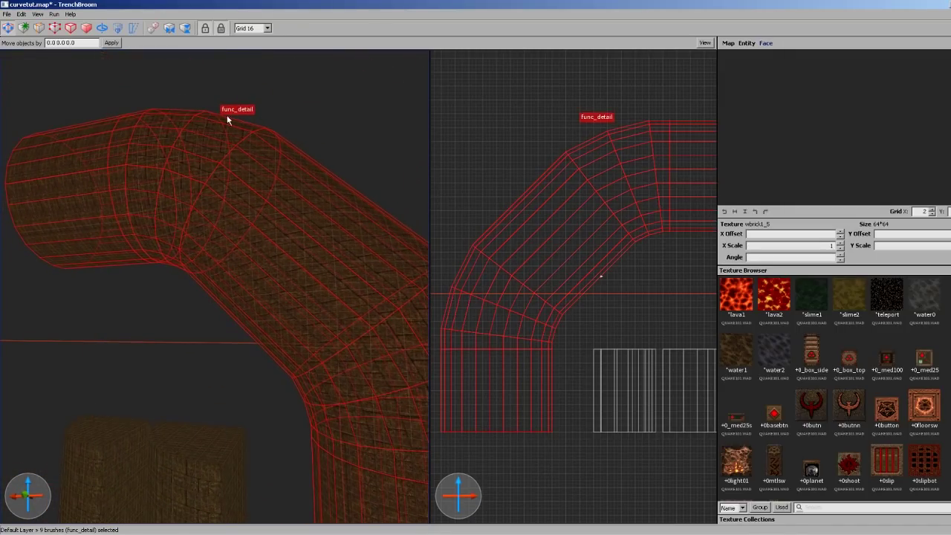
right_drag(227, 115, 295, 268)
key(Escape)
scroll(296, 274, down, 4)
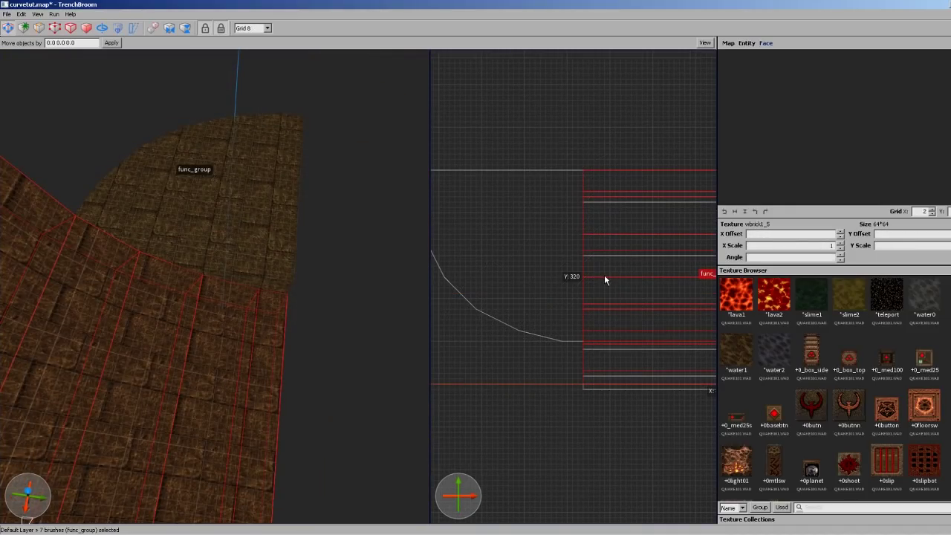
Shift the five-brush func_detail in Y to line up with the curved wall group, and remove the pipe elbow
key(Escape)
double_click(614, 273)
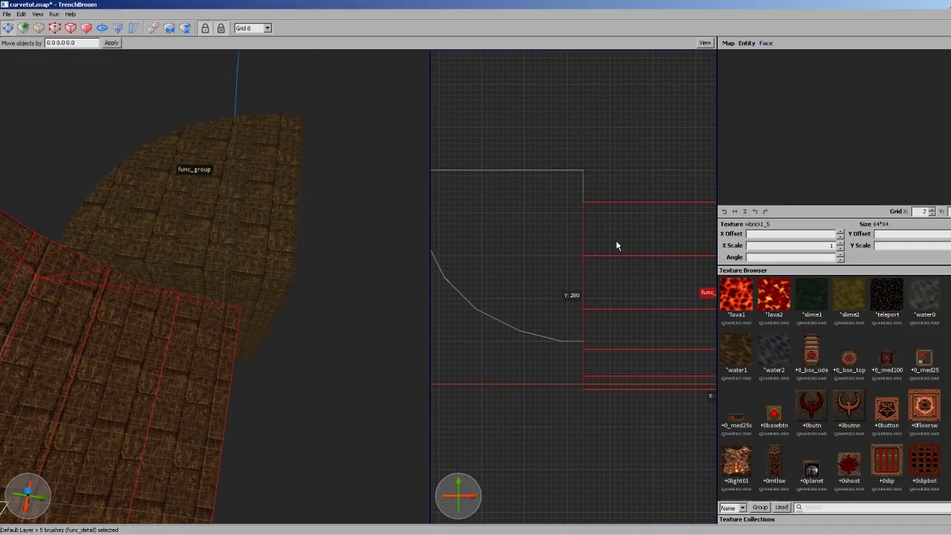
drag(616, 241, 616, 236)
key(ctrl+shift+i)
right_drag(340, 285, 156, 240)
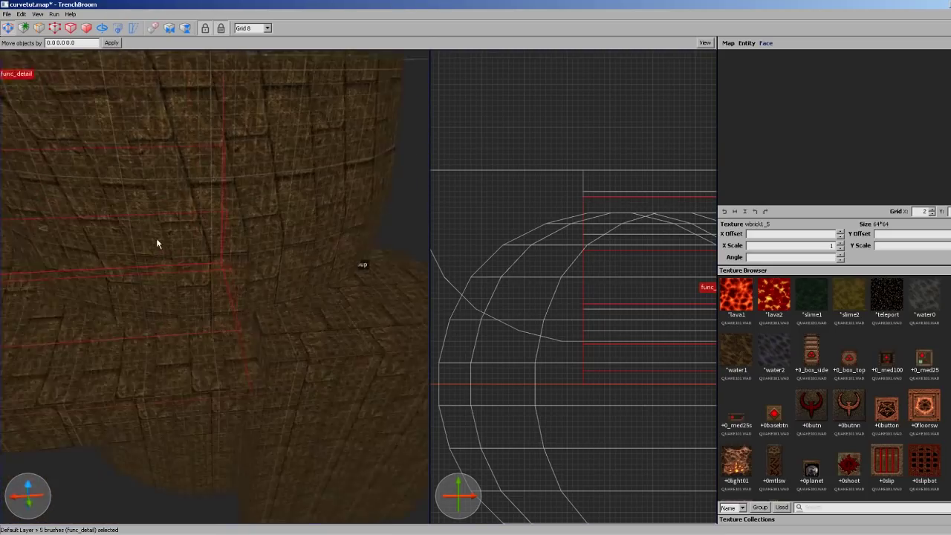
scroll(157, 239, down, 3)
click(240, 218)
key(Delete)
Lower the top face of the quarter-round guide brush beside the curved wall, using grid 16
alt+right_drag(182, 272, 276, 264)
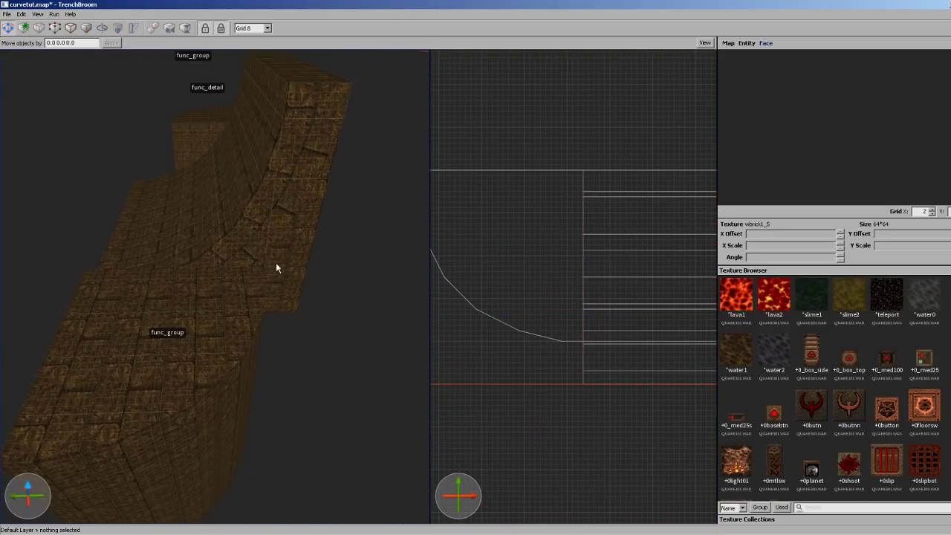
click(203, 272)
drag(203, 272, 417, 135)
alt+right_drag(167, 234, 214, 176)
click(319, 182)
mouse_move(319, 182)
right_down()
mouse_move(309, 159)
mouse_move(352, 275)
right_up()
shift+drag(353, 274, 346, 322)
key(5)
right_drag(346, 322, 376, 351)
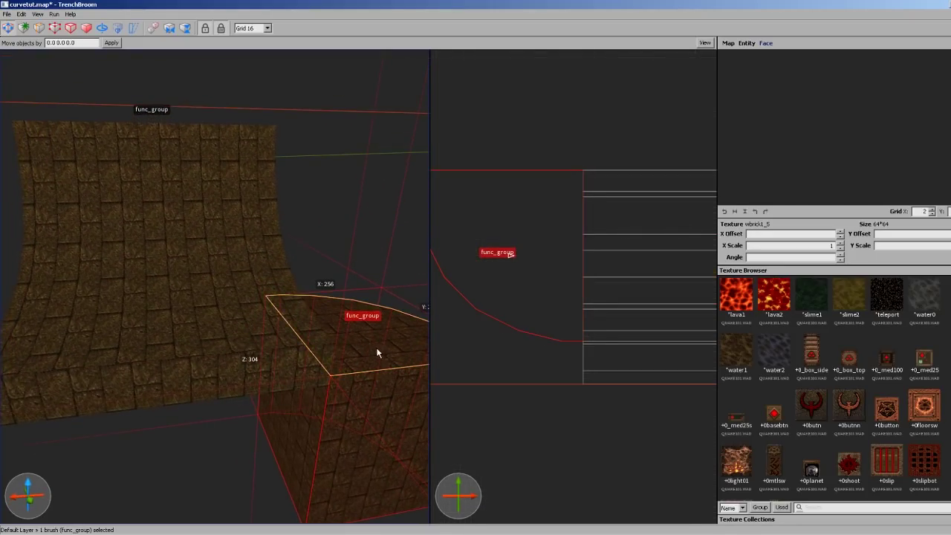
shift+drag(376, 351, 375, 358)
mouse_move(375, 358)
right_down()
mouse_move(364, 362)
mouse_move(388, 356)
right_up()
scroll(560, 231, down, 3)
right_drag(559, 231, 585, 207)
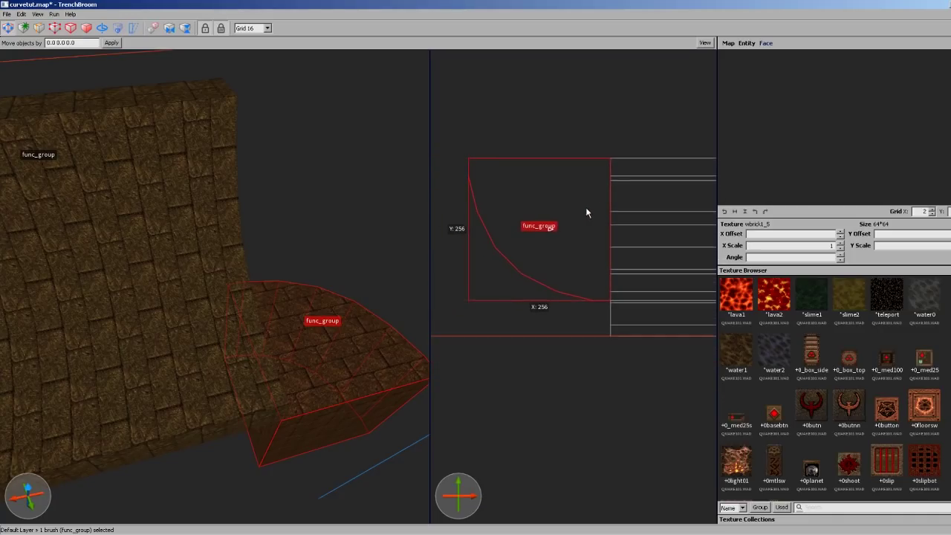
Extrude a new seven-brush segment 96 units wide from the curved wall's end over the quarter-round guide, using grid 8
scroll(240, 242, up, 3)
key(Escape)
click(212, 256)
click(211, 260)
scroll(537, 277, up, 3)
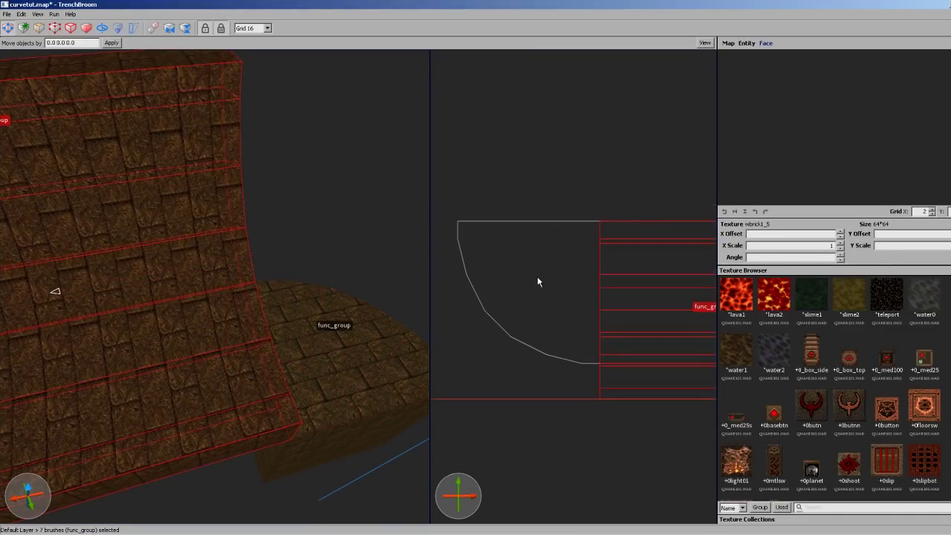
scroll(568, 229, up, 4)
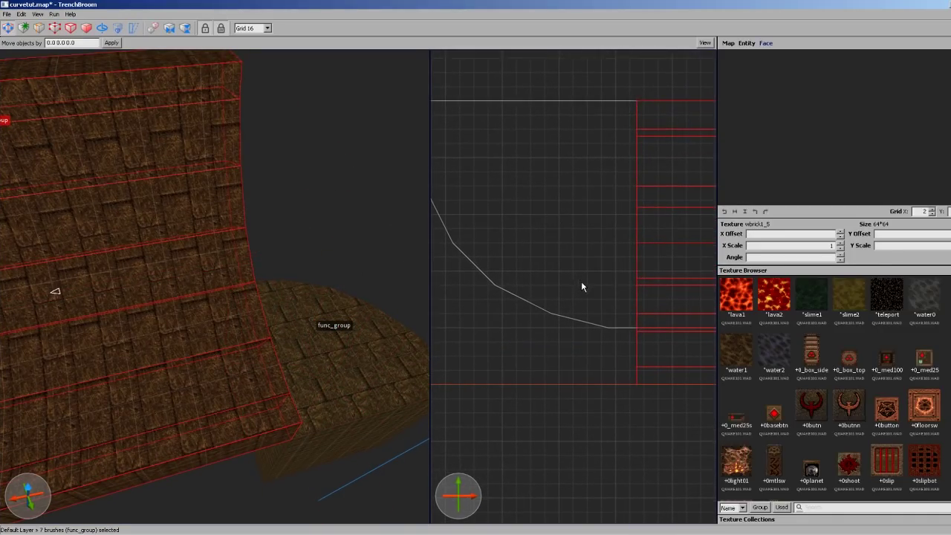
key(4)
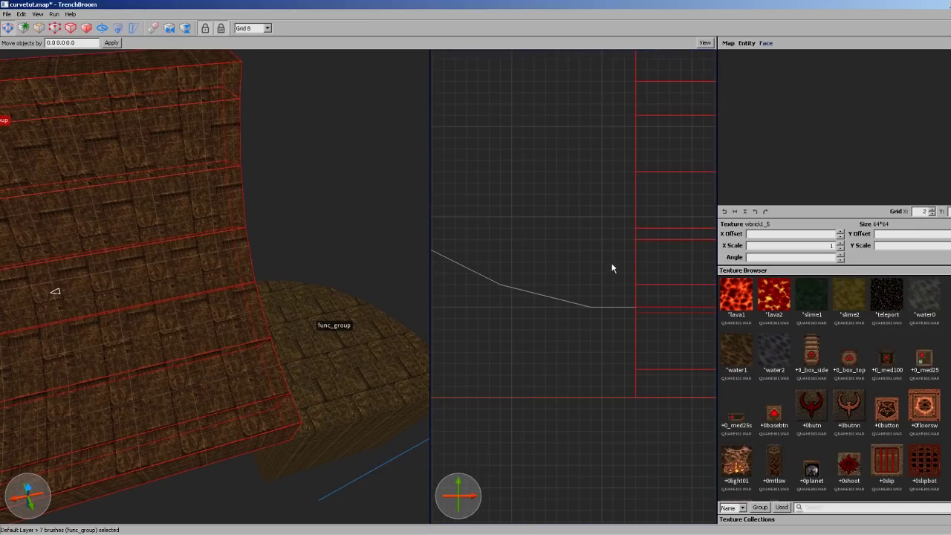
ctrl+shift+drag(613, 265, 566, 269)
right_drag(584, 214, 560, 305)
scroll(524, 395, down, 6)
scroll(559, 305, up, 4)
mouse_move(543, 291)
shift+mouse_down()
mouse_move(488, 317)
mouse_move(458, 308)
shift+mouse_up()
right_click(594, 165)
mouse_move(598, 110)
right_down()
mouse_move(650, 110)
mouse_move(676, 186)
mouse_move(644, 173)
right_up()
scroll(648, 109, down, 5)
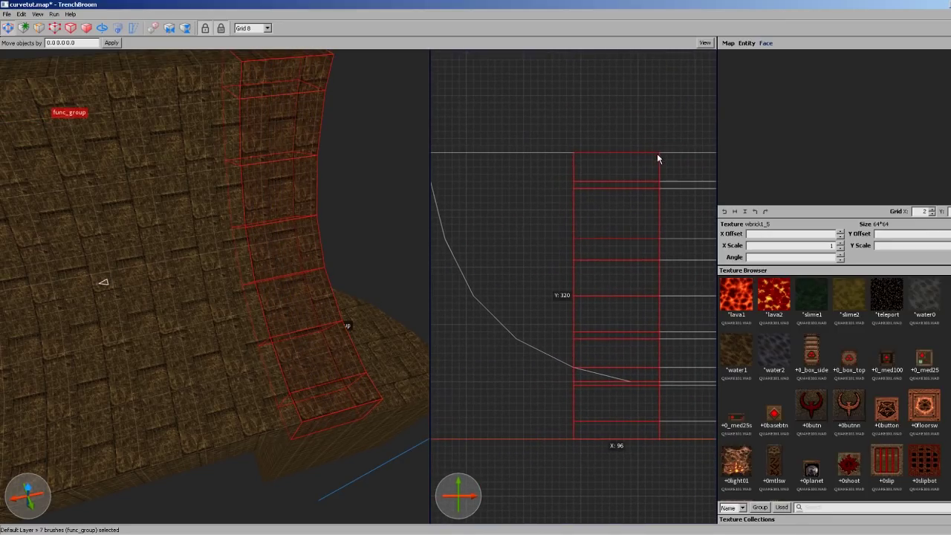
key(c)
click(659, 153)
scroll(625, 385, up, 2)
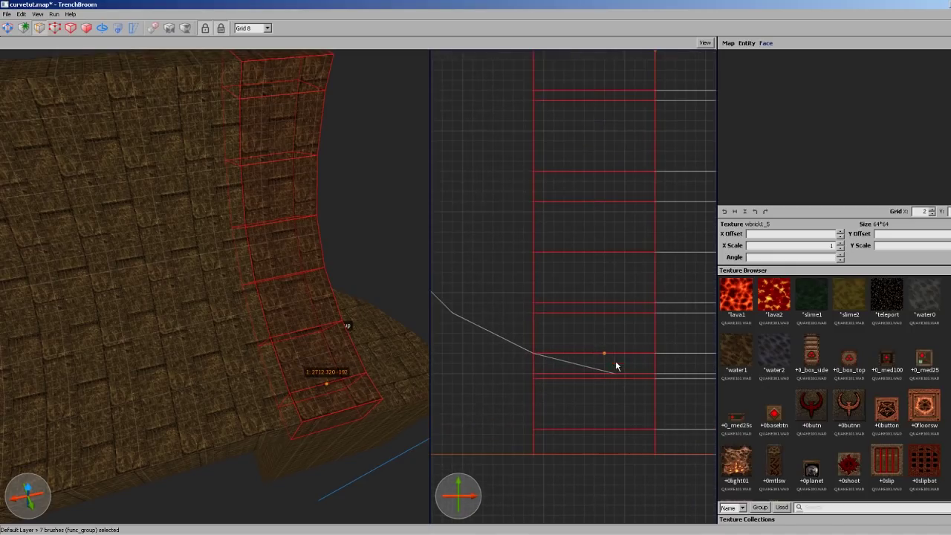
click(615, 379)
scroll(619, 367, down, 2)
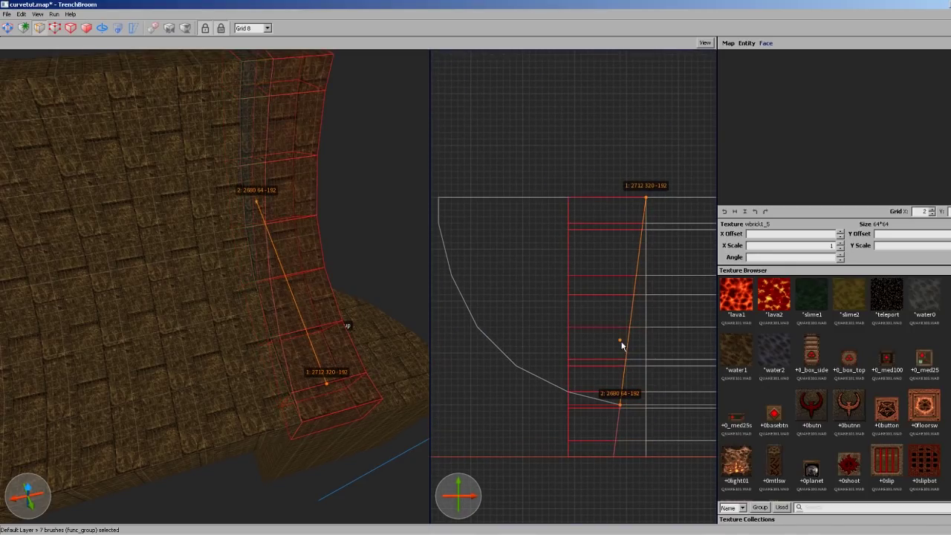
key(Return)
Extrude a second segment from the first wedge's slanted face and shear it to follow the guide's curve
scroll(601, 329, up, 5)
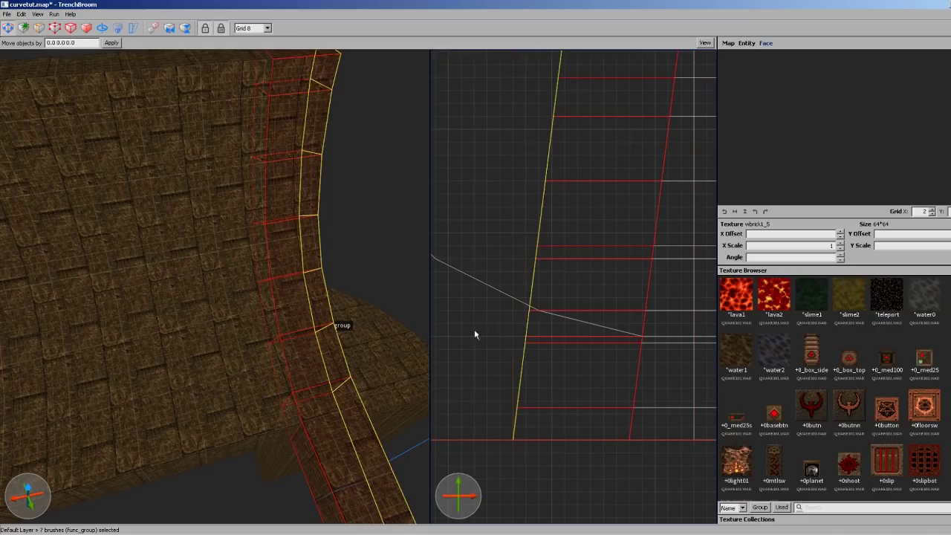
alt+shift+drag(474, 400, 502, 283)
key(ctrl+z)
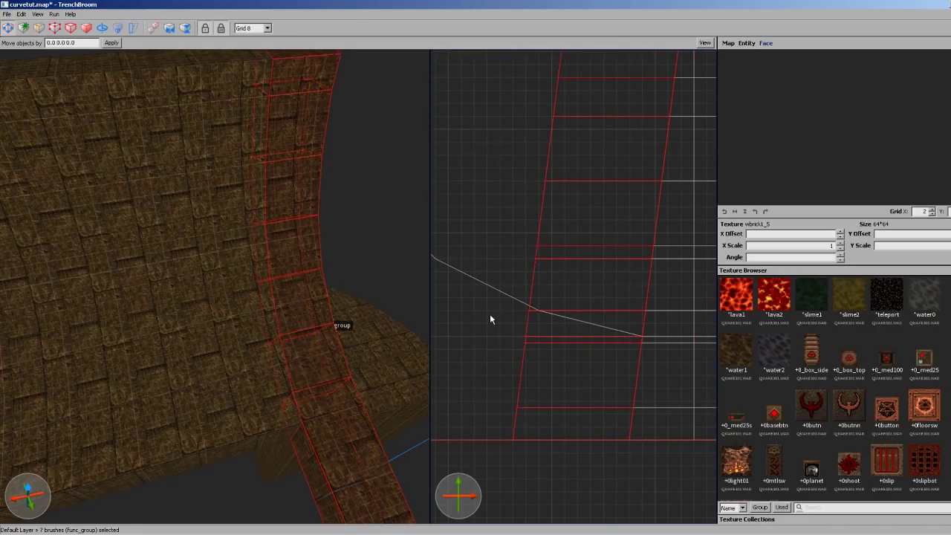
scroll(492, 297, up, 3)
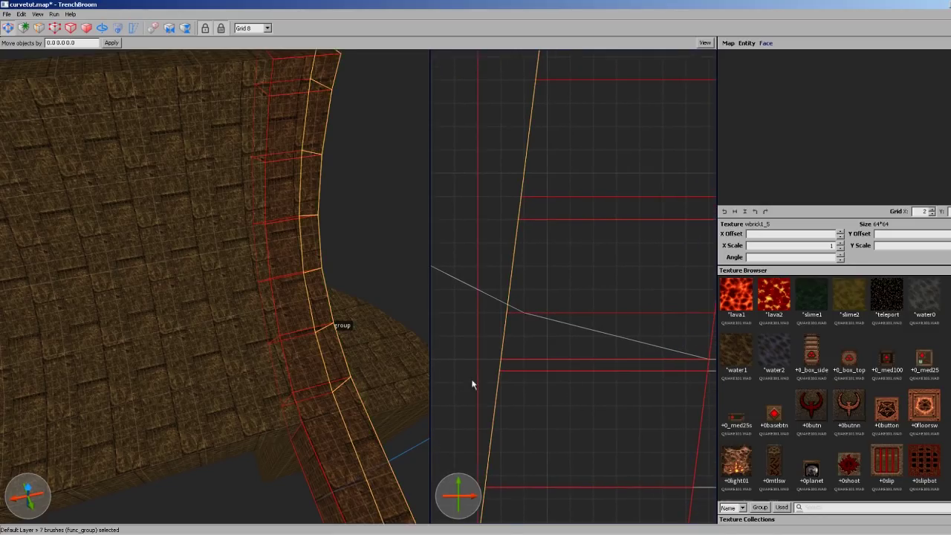
scroll(488, 347, down, 5)
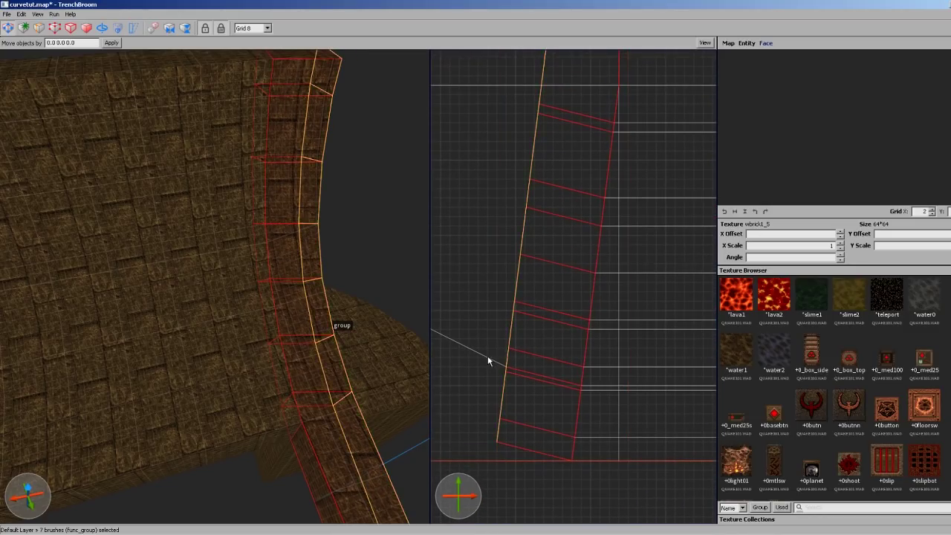
shift+drag(487, 357, 481, 357)
key(c)
click(507, 365)
mouse_move(554, 242)
right_down()
mouse_move(512, 417)
mouse_move(621, 223)
right_up()
click(579, 261)
scroll(529, 385, down, 5)
key(ctrl+Return)
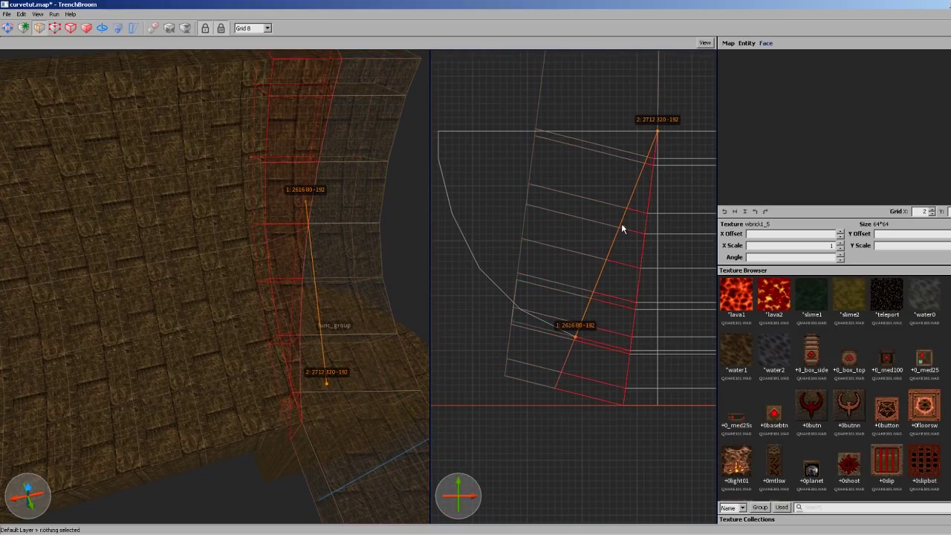
key(Return)
Extrude a third segment from the second wedge's clipped face toward the guide curve
scroll(564, 253, up, 3)
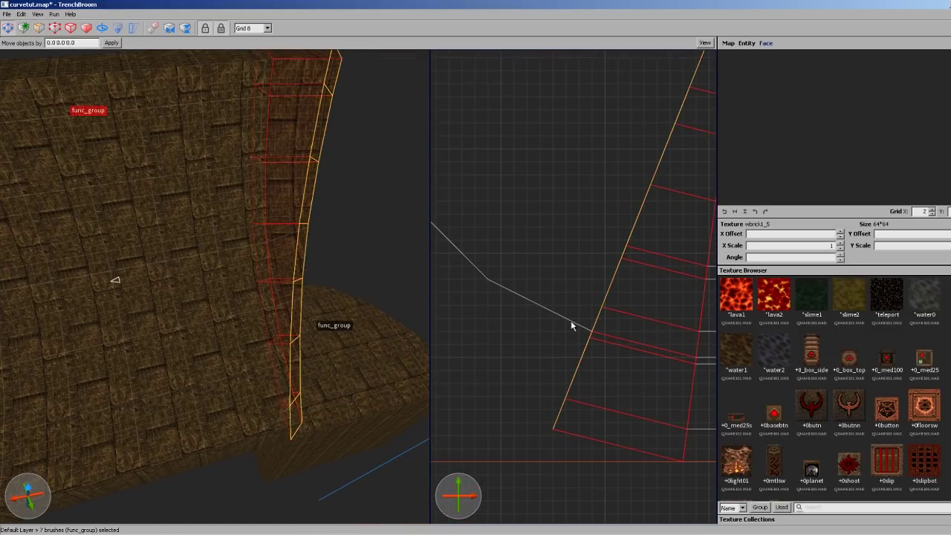
shift+drag(571, 318, 467, 285)
right_drag(467, 285, 564, 304)
scroll(562, 305, up, 3)
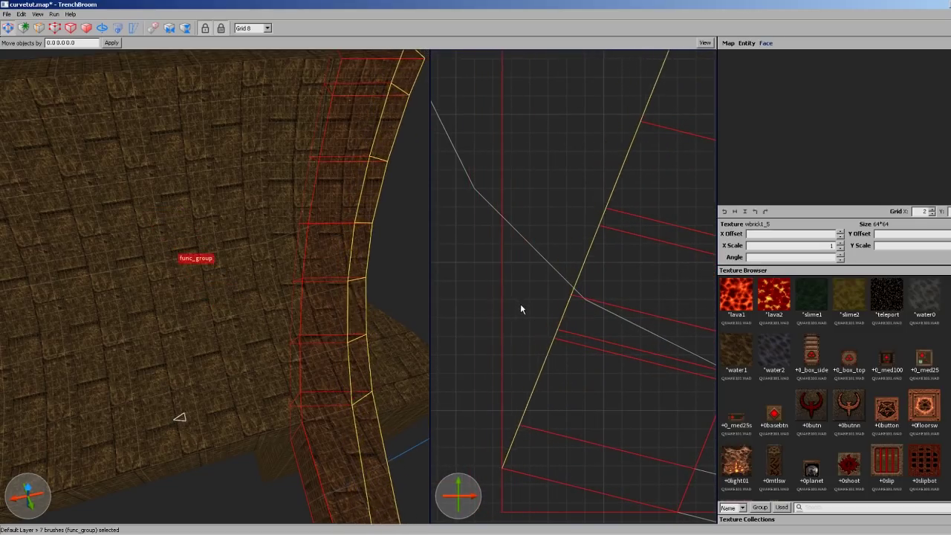
scroll(567, 327, up, 4)
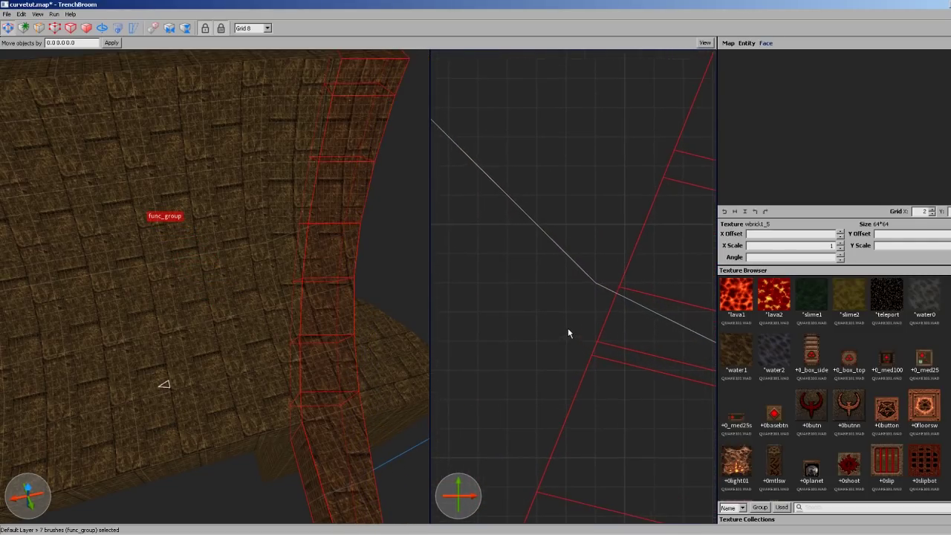
Widen the third segment past the guide's next vertex, fine-tuning its outer face on grid 4
scroll(579, 331, down, 3)
mouse_move(594, 334)
right_down()
mouse_move(429, 239)
mouse_move(594, 340)
mouse_move(586, 368)
right_up()
scroll(568, 334, up, 5)
mouse_move(592, 371)
shift+mouse_down()
mouse_move(445, 307)
mouse_move(454, 307)
shift+mouse_up()
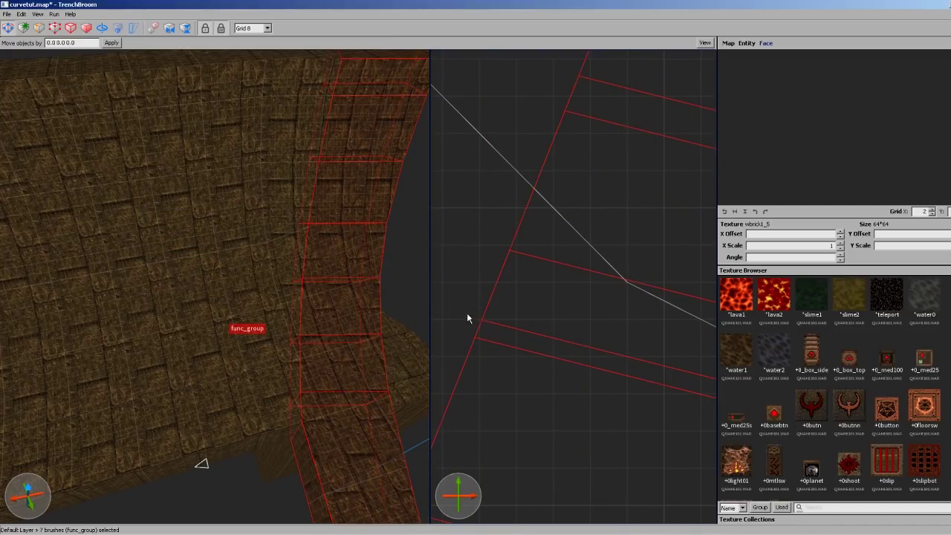
scroll(467, 313, up, 4)
right_drag(467, 314, 511, 298)
scroll(511, 298, up, 4)
key(3)
shift+drag(531, 292, 521, 296)
scroll(525, 306, down, 4)
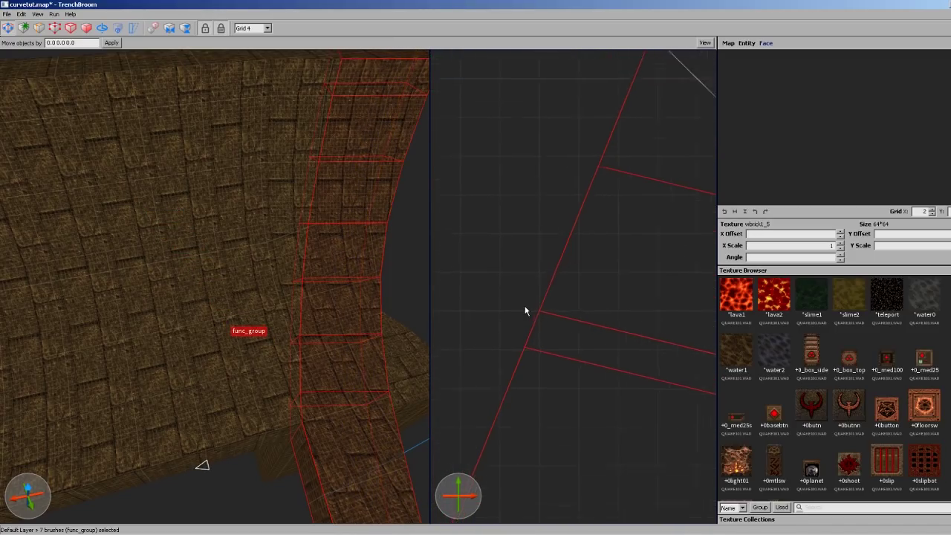
right_drag(543, 278, 426, 327)
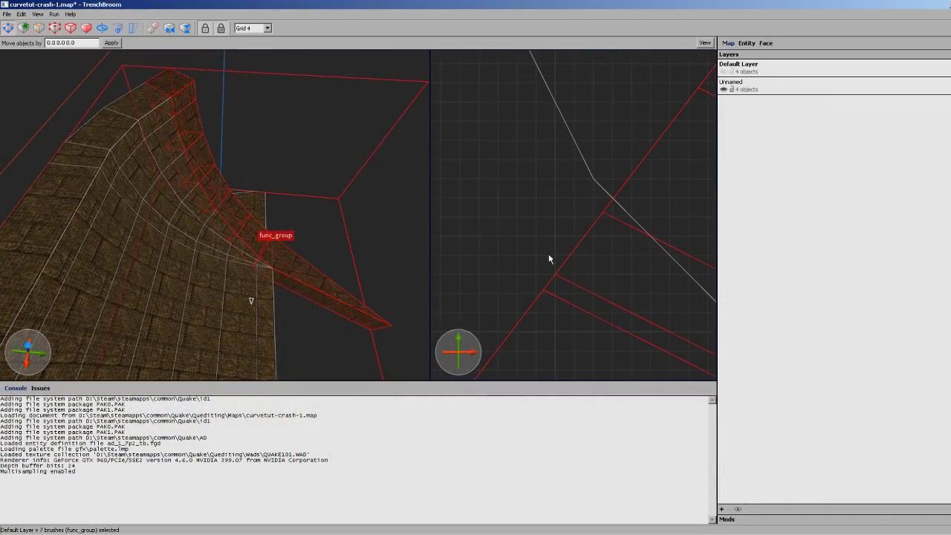
Shear the fourth segment to follow the guide's curve and extend its outer face beyond the next guide vertex
shift+drag(534, 237, 483, 199)
mouse_move(475, 240)
mouse_down()
mouse_move(478, 219)
mouse_move(596, 161)
mouse_move(565, 192)
mouse_up()
scroll(532, 228, down, 8)
middle_drag(539, 212, 548, 237)
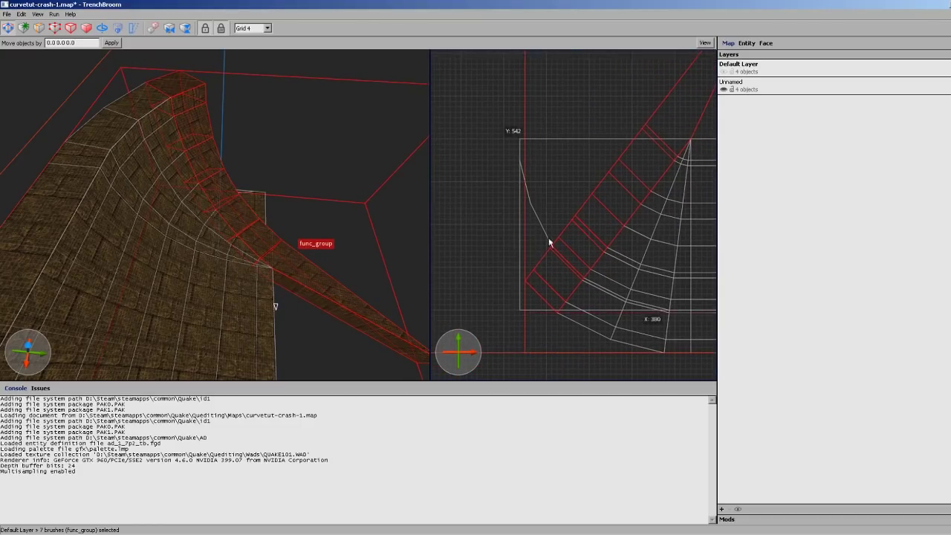
shift+drag(548, 237, 508, 185)
scroll(493, 280, up, 2)
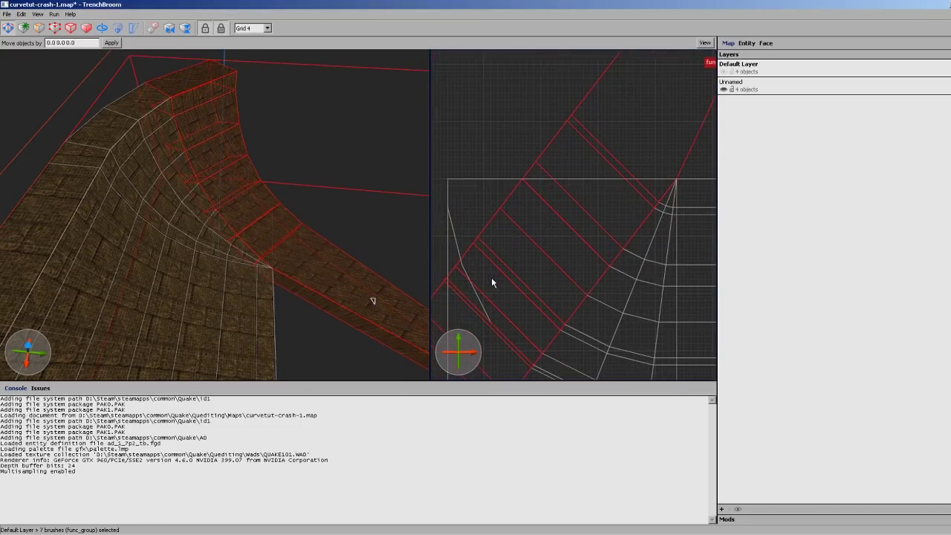
click(490, 322)
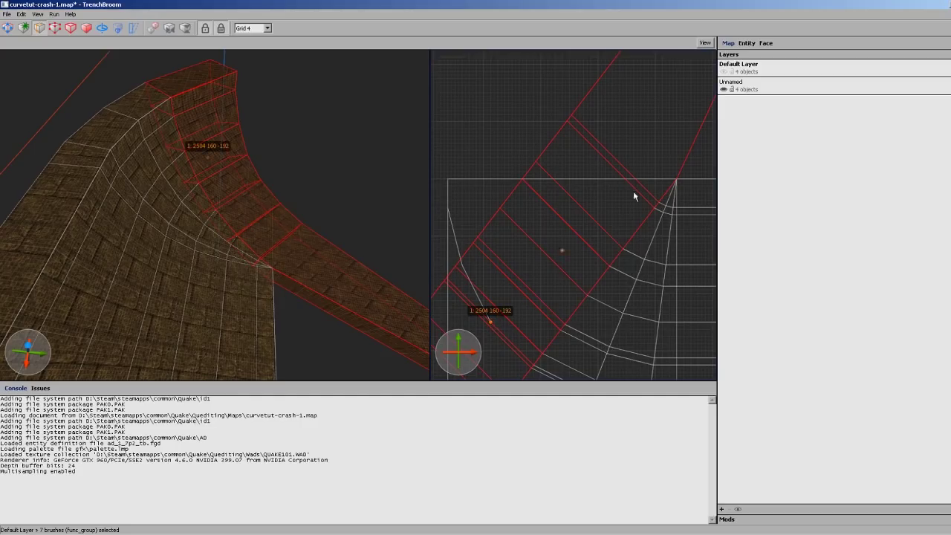
click(674, 187)
key(Return)
scroll(177, 184, up, 6)
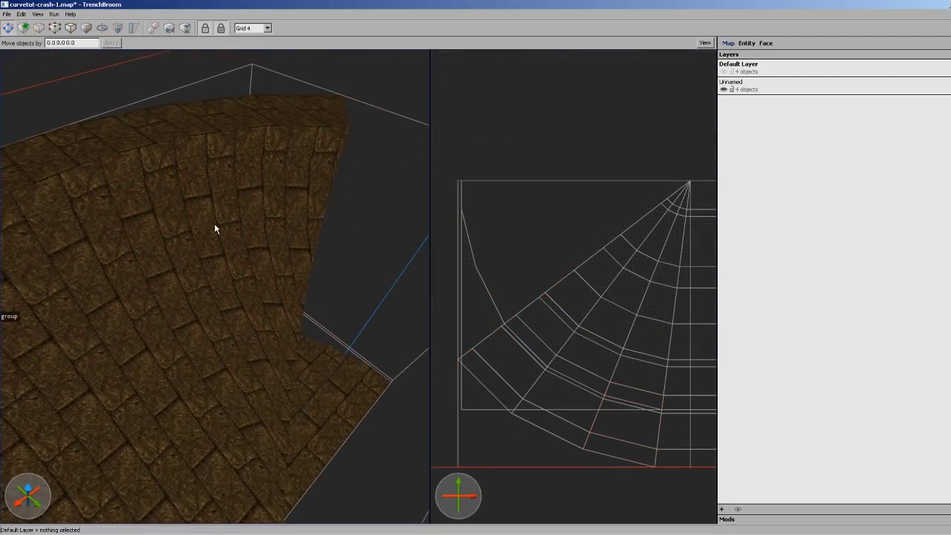
Examine how the brick texture aligns on an inner wedge face of the curved wall
mouse_move(214, 226)
right_down()
mouse_move(204, 236)
mouse_move(224, 248)
mouse_move(229, 287)
mouse_move(255, 218)
mouse_move(197, 290)
mouse_move(346, 259)
mouse_move(263, 248)
mouse_move(290, 261)
mouse_move(268, 267)
right_up()
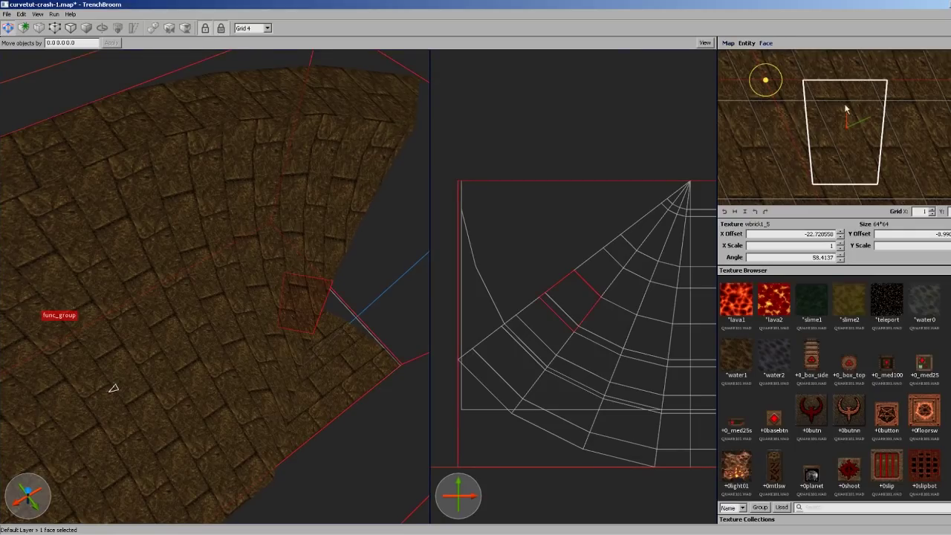
right_drag(834, 88, 856, 87)
right_drag(259, 221, 274, 222)
right_drag(809, 72, 783, 129)
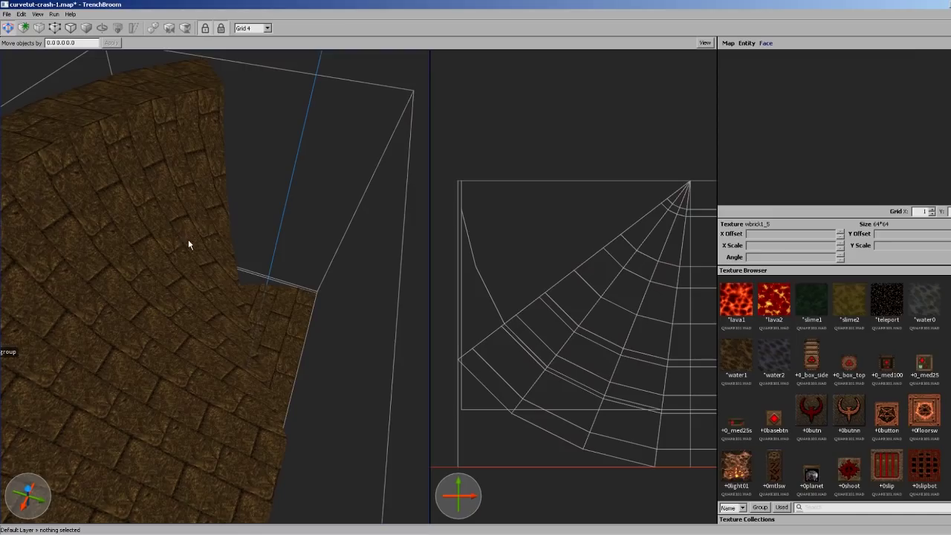
Select all brushes of the two full-width wedges nearest the straight wall, duplicate them and mirror the copy horizontally
right_drag(188, 239, 81, 185)
ctrl+drag(126, 157, 232, 327)
ctrl+click(230, 338)
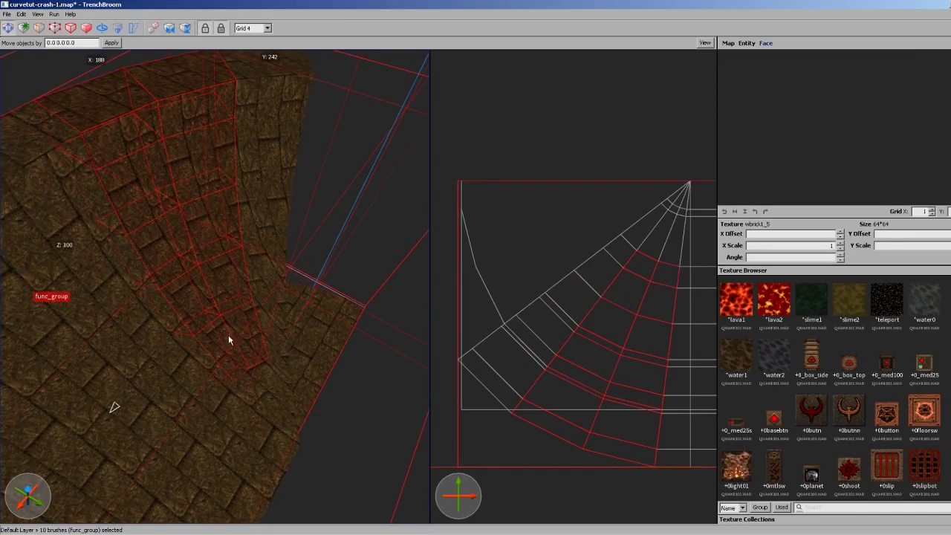
ctrl+click(253, 386)
ctrl+click(258, 380)
right_drag(258, 387, 262, 401)
scroll(262, 400, up, 3)
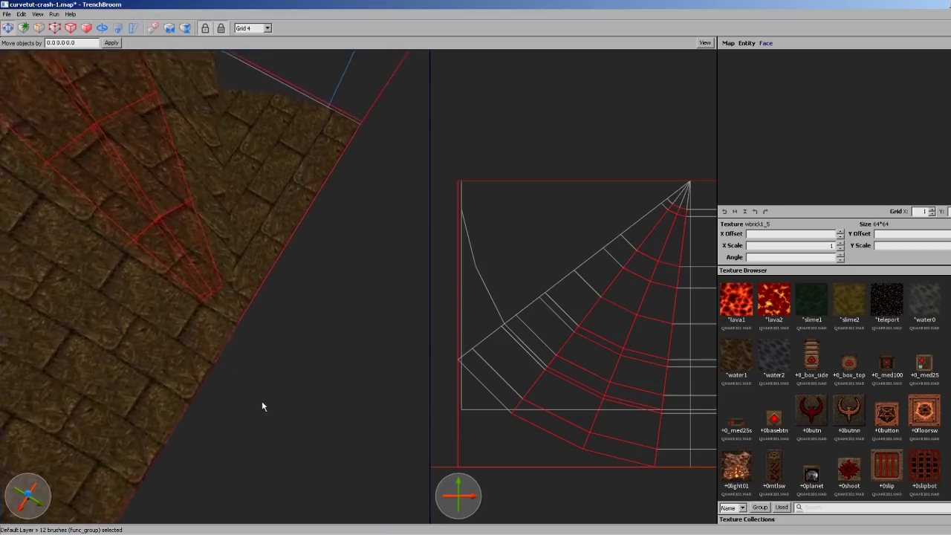
middle_drag(261, 400, 209, 447)
ctrl+click(217, 456)
ctrl+click(228, 448)
middle_drag(618, 200, 599, 232)
key(Delete)
ctrl+drag(604, 280, 564, 222)
key(ctrl+f)
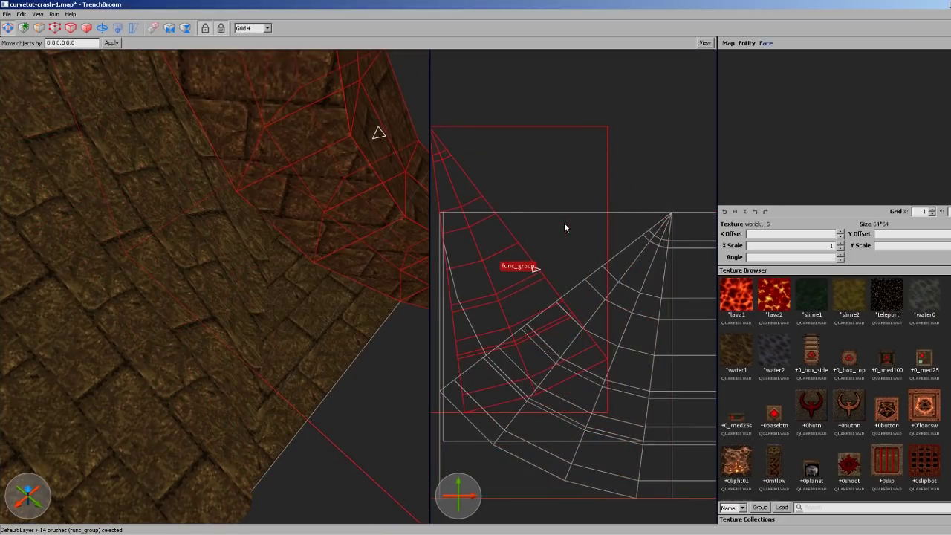
Rotate the mirrored wedge pair a quarter turn and fit it against the curve's open edge at the shared corner
key(alt+Left)
key(alt+Right)
key(alt+Up)
drag(577, 221, 587, 252)
middle_drag(564, 249, 608, 213)
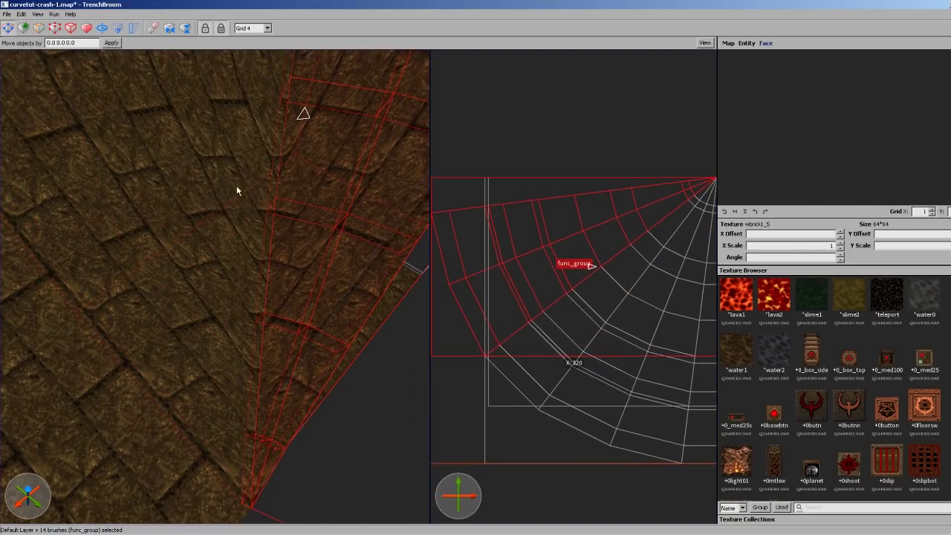
right_drag(236, 185, 188, 166)
key(Escape)
scroll(189, 169, down, 5)
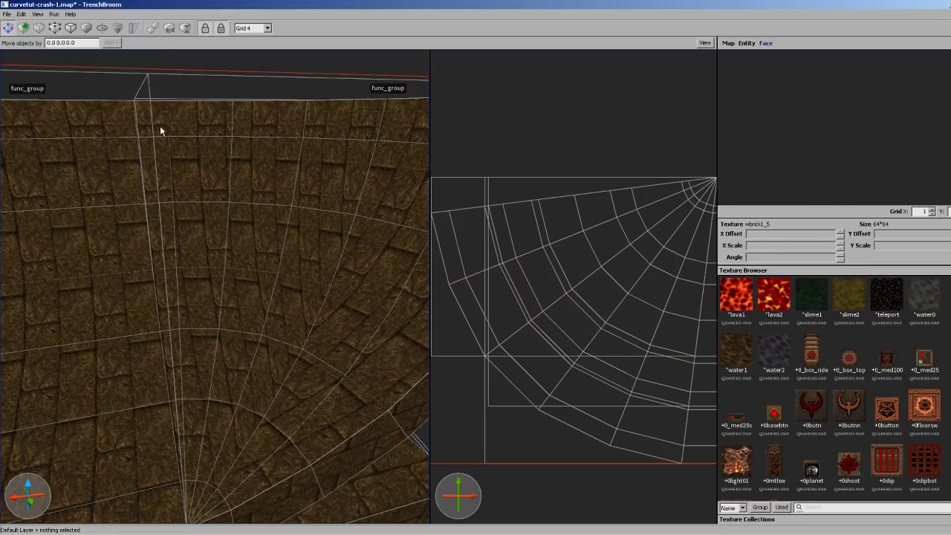
Select the seven brushes of the narrow wedge beside the straight wall and place a duplicate clear of the curve
click(147, 274)
ctrl+drag(148, 272, 178, 429)
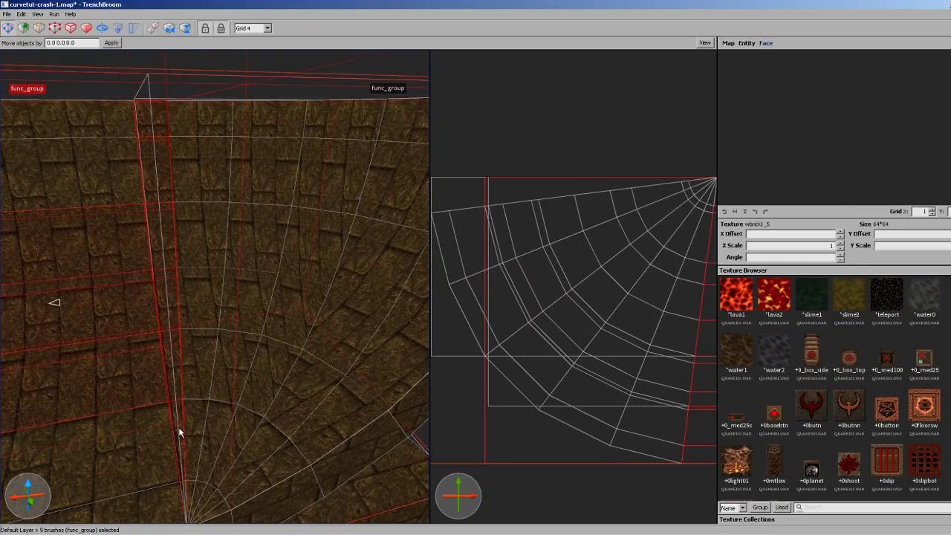
mouse_move(177, 437)
right_down()
mouse_move(204, 329)
mouse_move(211, 347)
right_up()
ctrl+click(232, 340)
ctrl+click(211, 347)
ctrl+click(214, 266)
ctrl+click(208, 197)
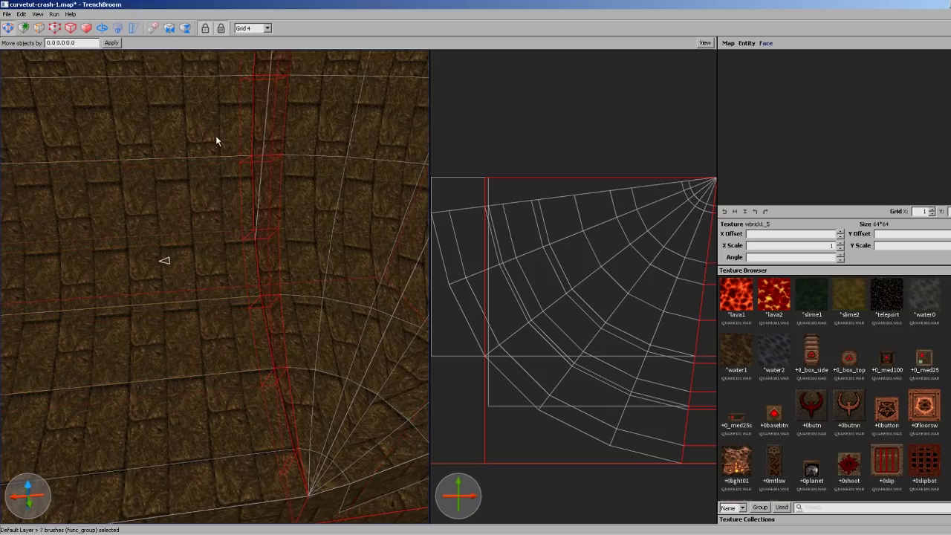
ctrl+click(216, 136)
ctrl+click(237, 159)
right_drag(342, 155, 351, 246)
scroll(503, 290, down, 5)
right_drag(614, 338, 596, 356)
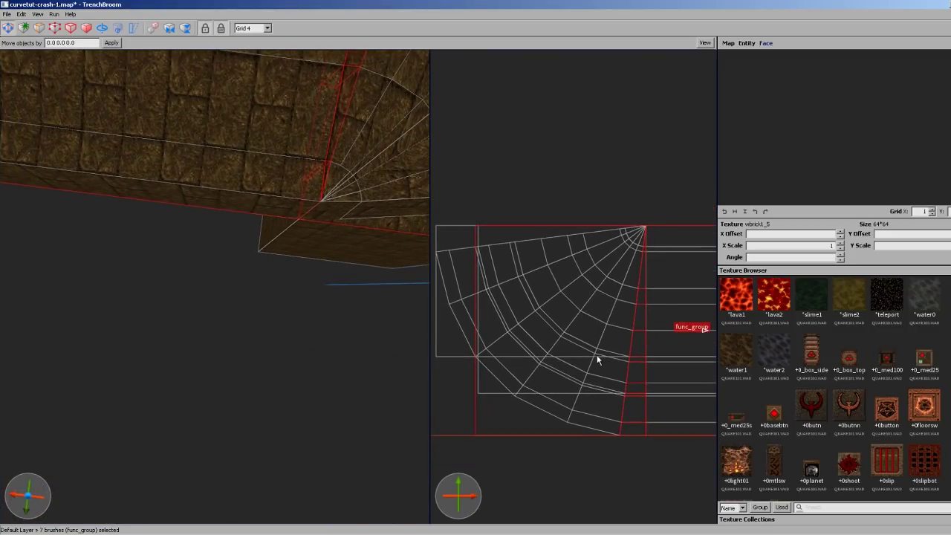
ctrl+drag(636, 369, 542, 250)
Rotate and mirror the narrow wedge copy and fit it into the remaining gap to complete the quarter turn
key(alt+Right)
mouse_move(590, 213)
right_down()
mouse_move(648, 237)
mouse_move(618, 286)
right_up()
alt+right_drag(311, 185, 373, 126)
key(ctrl+f)
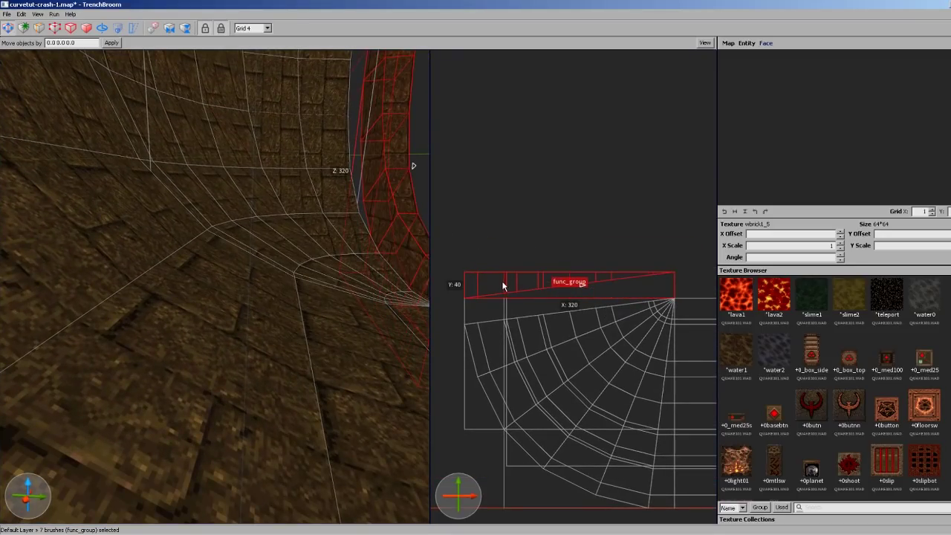
drag(502, 286, 505, 308)
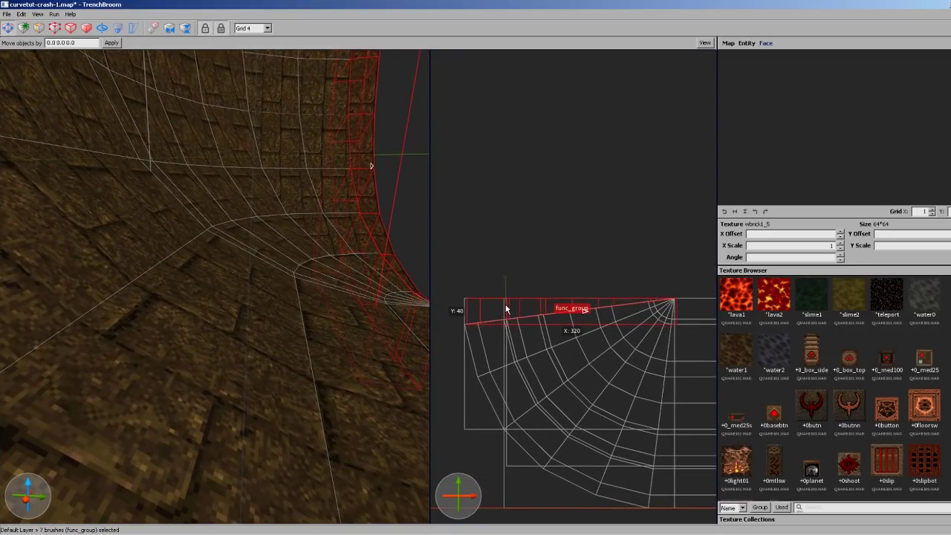
key(Escape)
scroll(206, 170, down, 6)
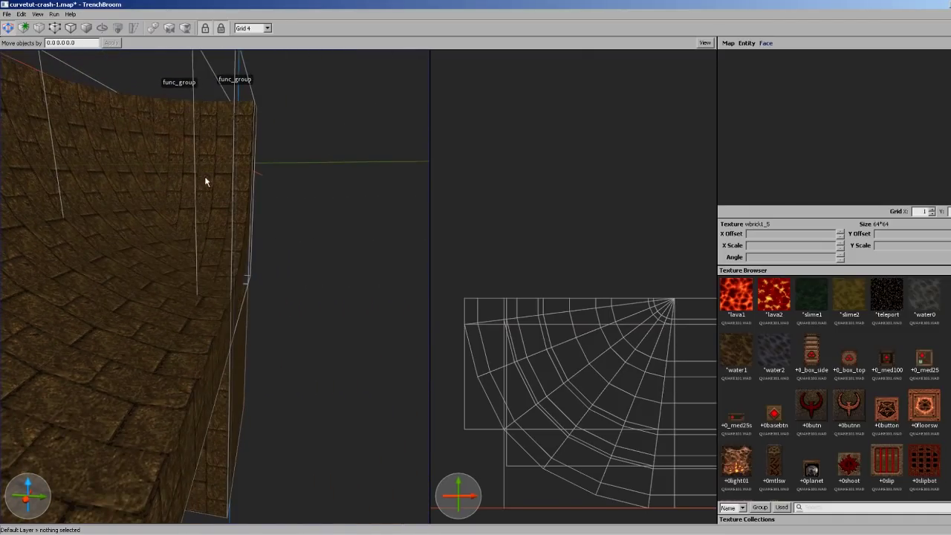
Examine the finished curve and check the vertices of its inner arcs against grid 1
right_drag(206, 180, 266, 355)
right_drag(495, 370, 411, 319)
right_drag(196, 341, 304, 346)
mouse_move(581, 243)
right_down()
mouse_move(537, 282)
mouse_move(587, 256)
right_up()
scroll(536, 278, up, 4)
scroll(509, 329, up, 4)
key(1)
scroll(587, 256, up, 2)
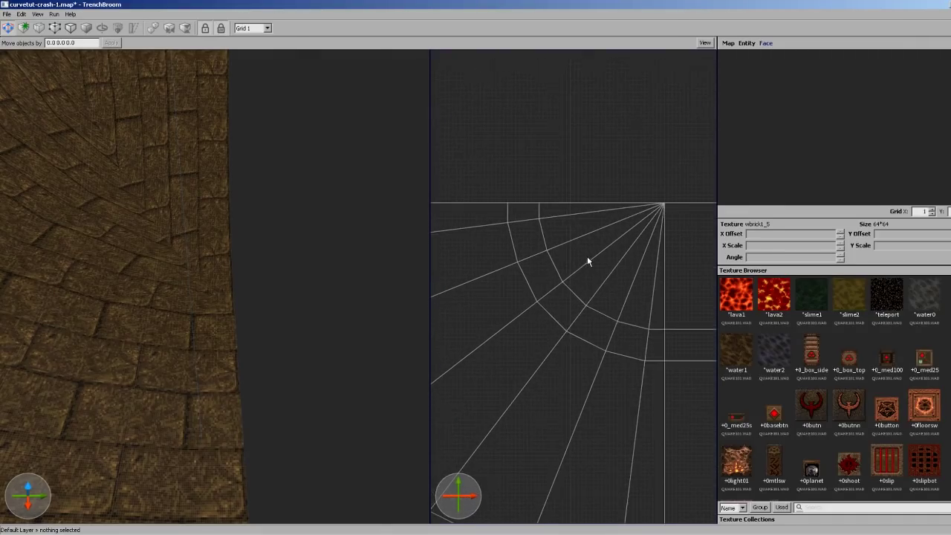
scroll(564, 252, up, 5)
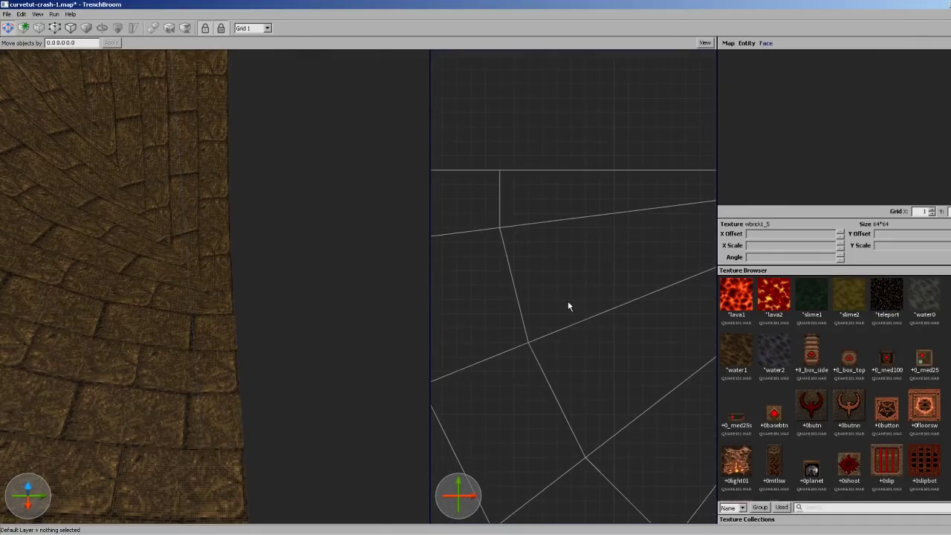
right_drag(586, 371, 564, 272)
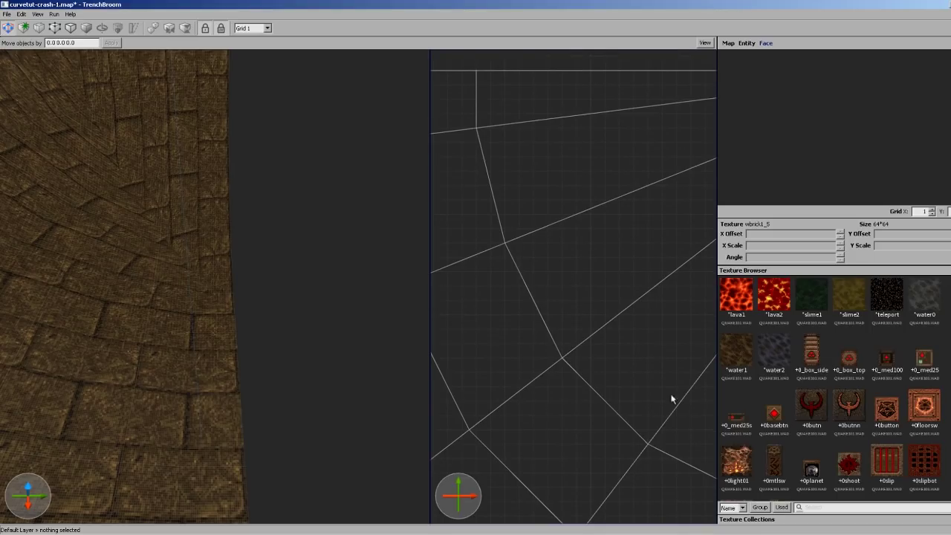
right_drag(671, 399, 508, 261)
Compare the inner arcs' vertices with grid 2 across all wedges of the quarter turn
key(minus)
right_drag(625, 245, 575, 304)
scroll(574, 306, down, 2)
scroll(574, 305, down, 5)
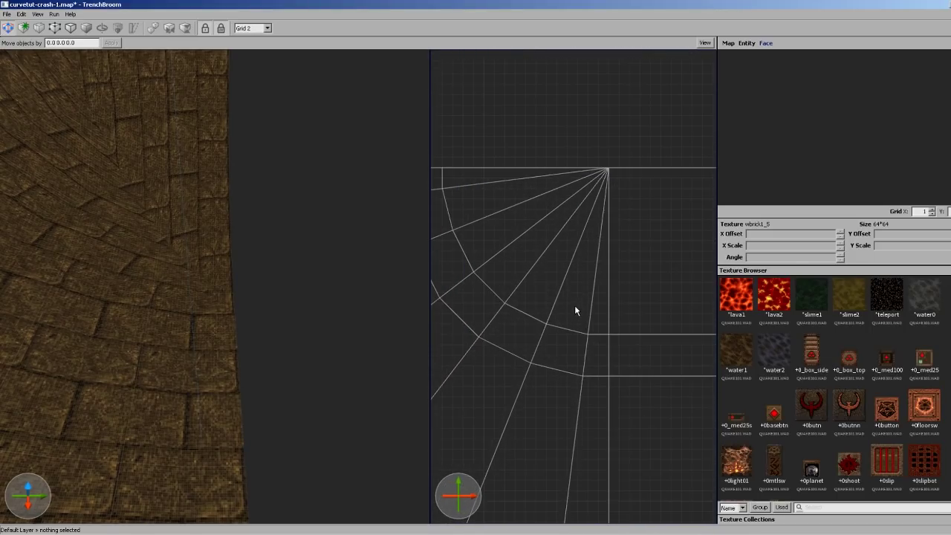
key(plus)
key(plus)
right_drag(42, 244, 45, 220)
scroll(45, 220, down, 3)
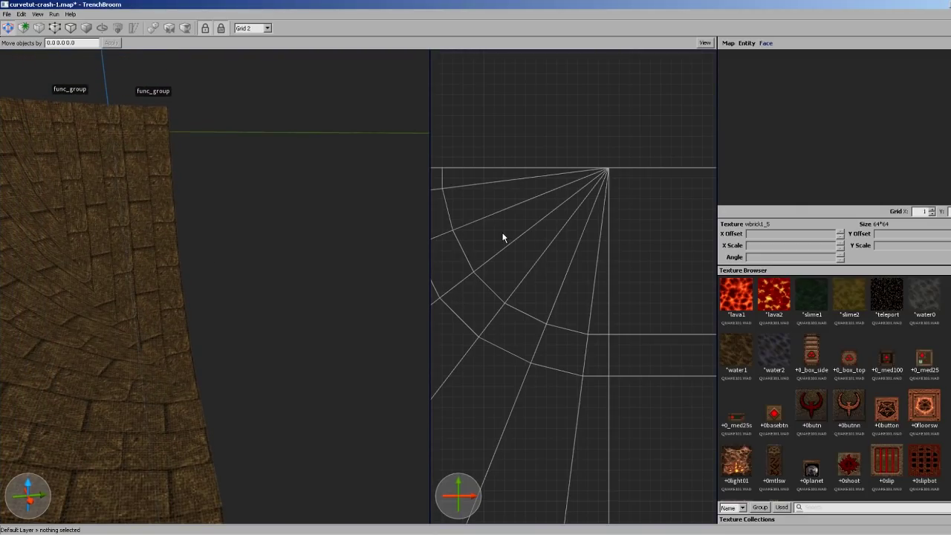
right_drag(503, 237, 563, 243)
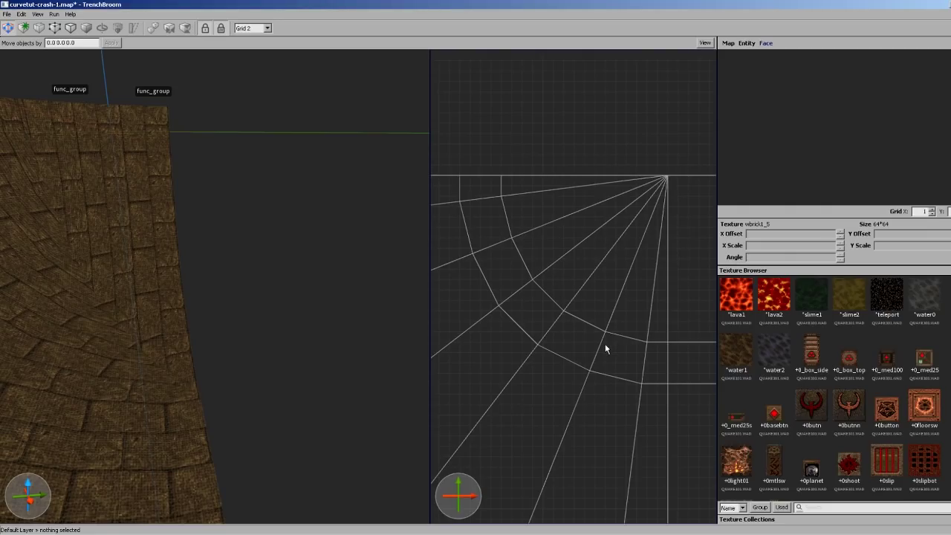
right_drag(623, 339, 592, 282)
scroll(608, 279, down, 2)
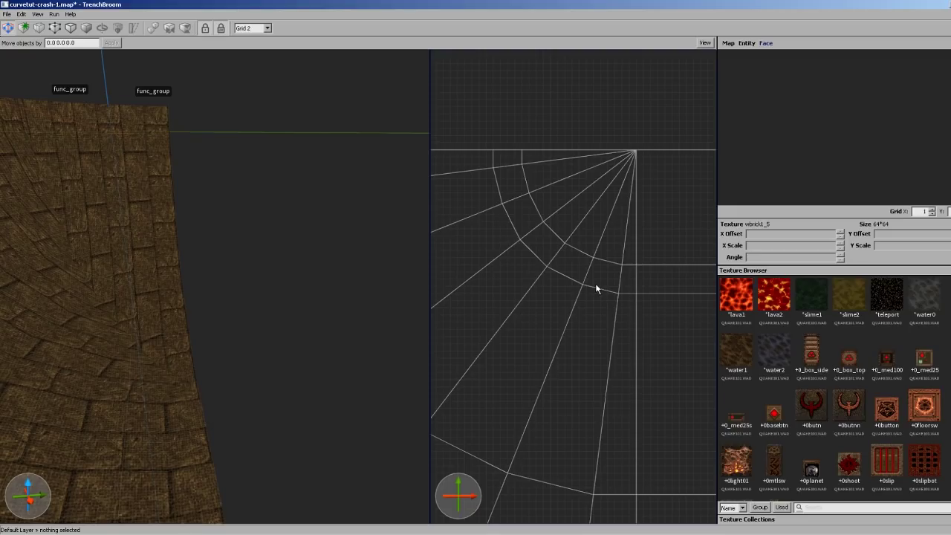
Inspect the texture offset, scale and angle of a long face on the straight brick wall
right_drag(181, 265, 190, 358)
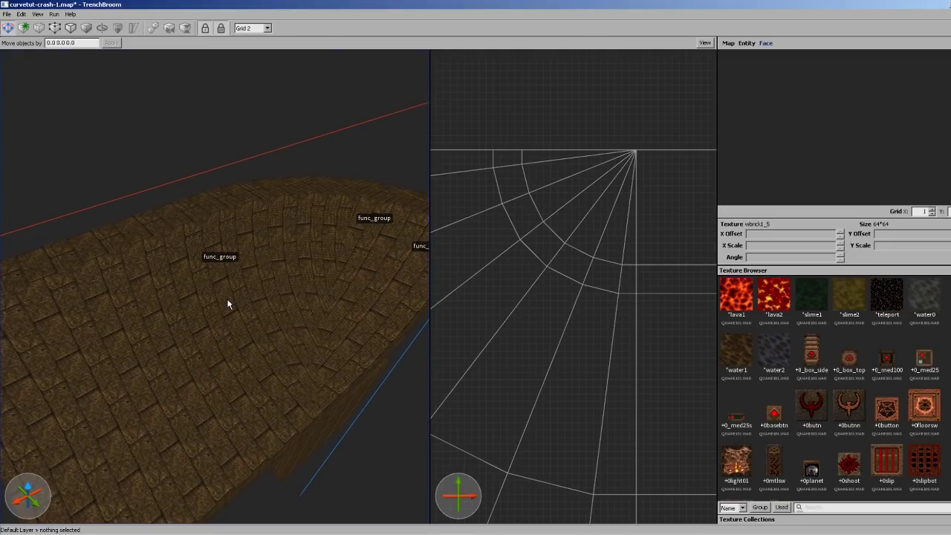
right_drag(234, 335, 399, 247)
click(766, 43)
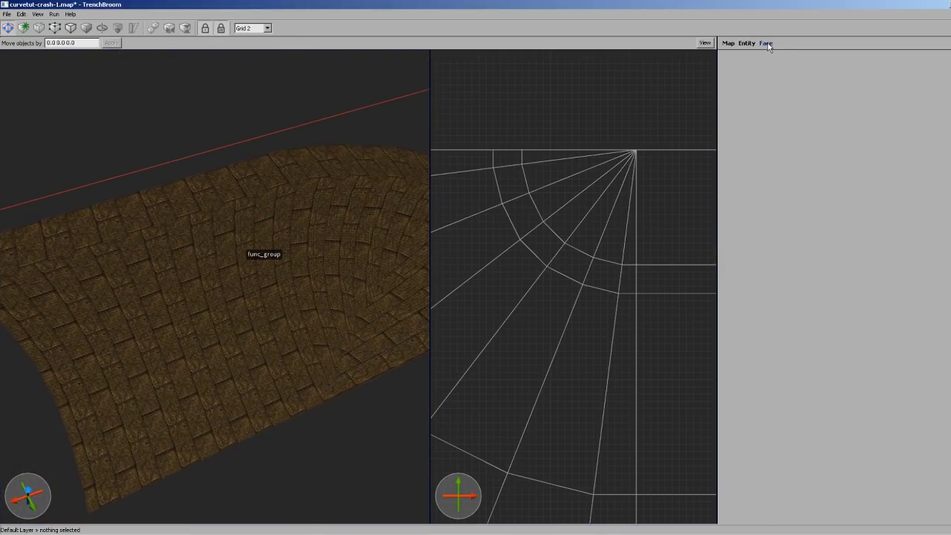
right_drag(228, 282, 250, 285)
shift+click(224, 282)
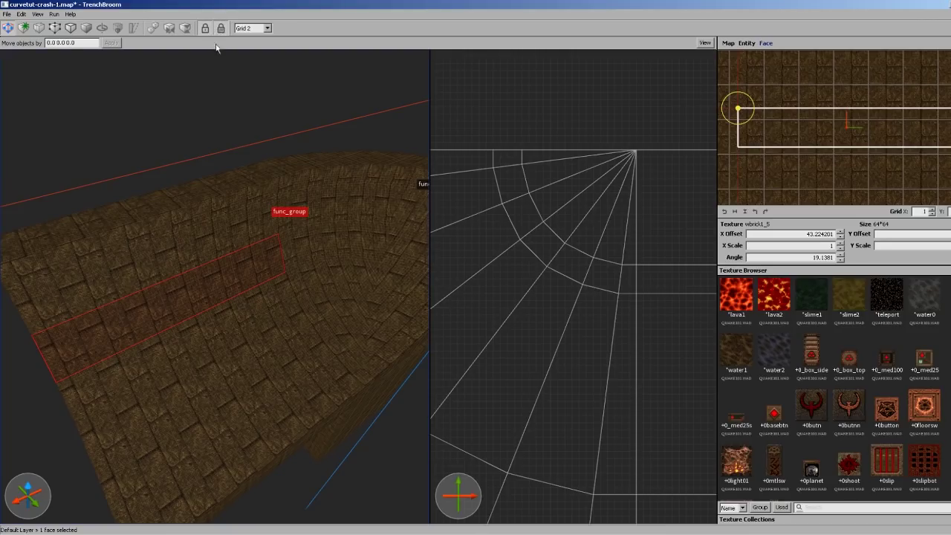
mouse_move(256, 268)
right_down()
mouse_move(265, 274)
mouse_move(238, 251)
mouse_move(251, 252)
mouse_move(242, 233)
mouse_move(272, 236)
mouse_move(218, 357)
right_up()
scroll(266, 273, up, 2)
key(Escape)
Select the group containing the straight wall and original wedges, and examine its outline against the copied wedges from above
click(218, 357)
scroll(591, 195, down, 5)
right_drag(588, 251, 613, 232)
scroll(559, 209, down, 5)
scroll(613, 231, down, 8)
right_drag(584, 280, 592, 209)
scroll(592, 216, down, 2)
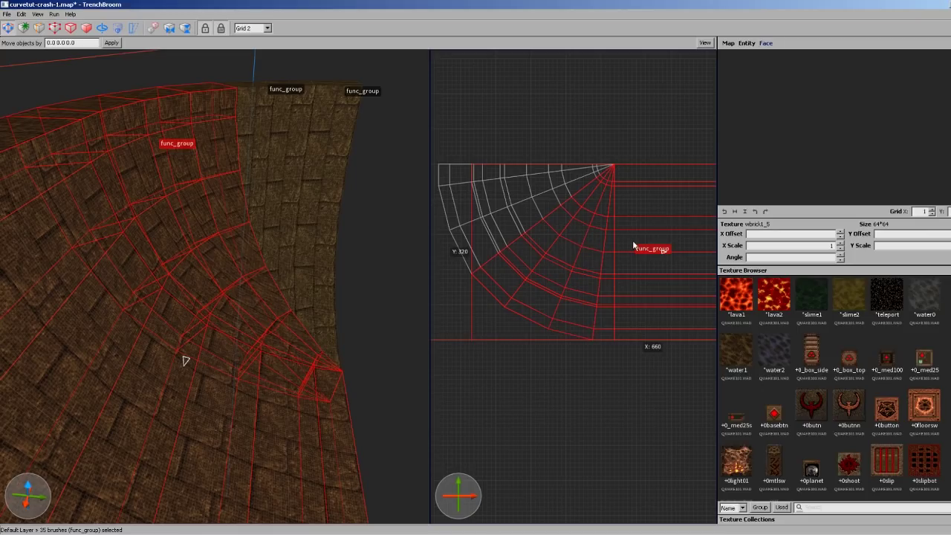
right_drag(601, 231, 576, 230)
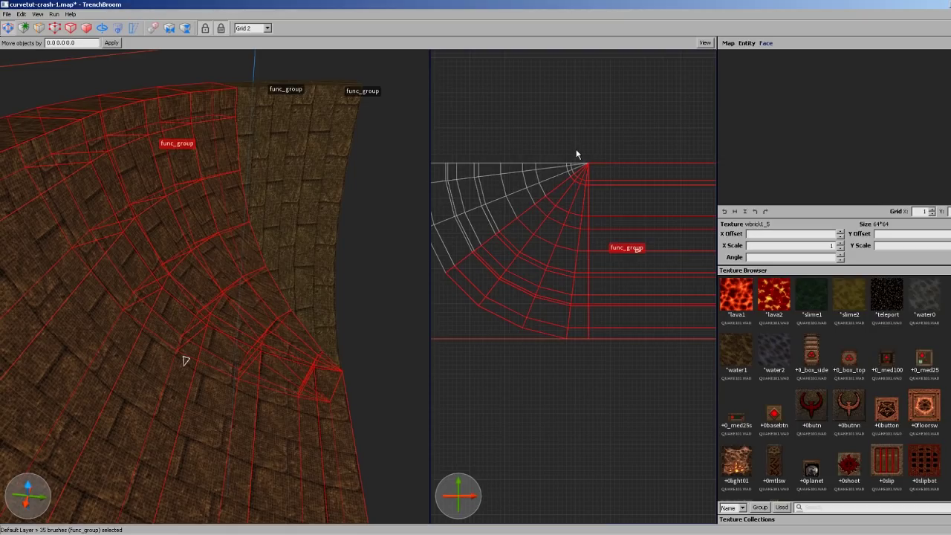
scroll(615, 321, up, 5)
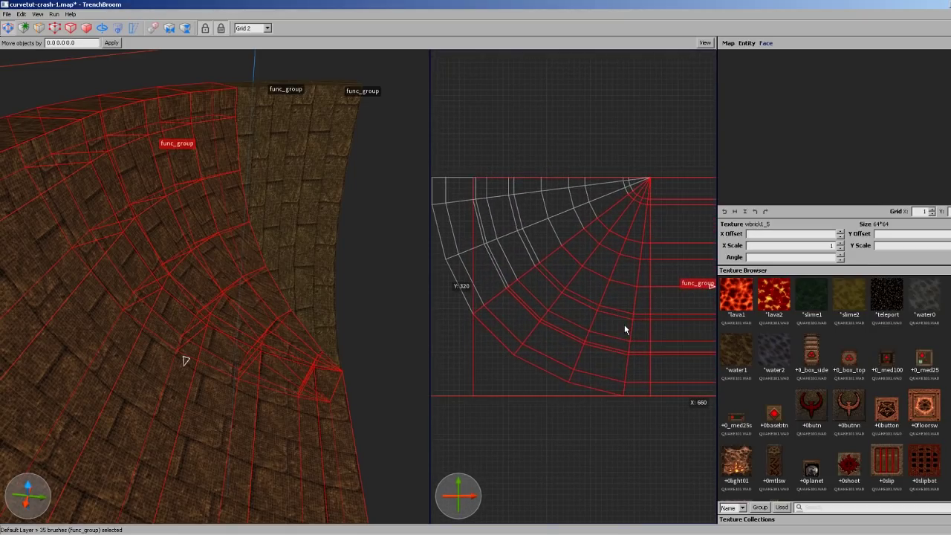